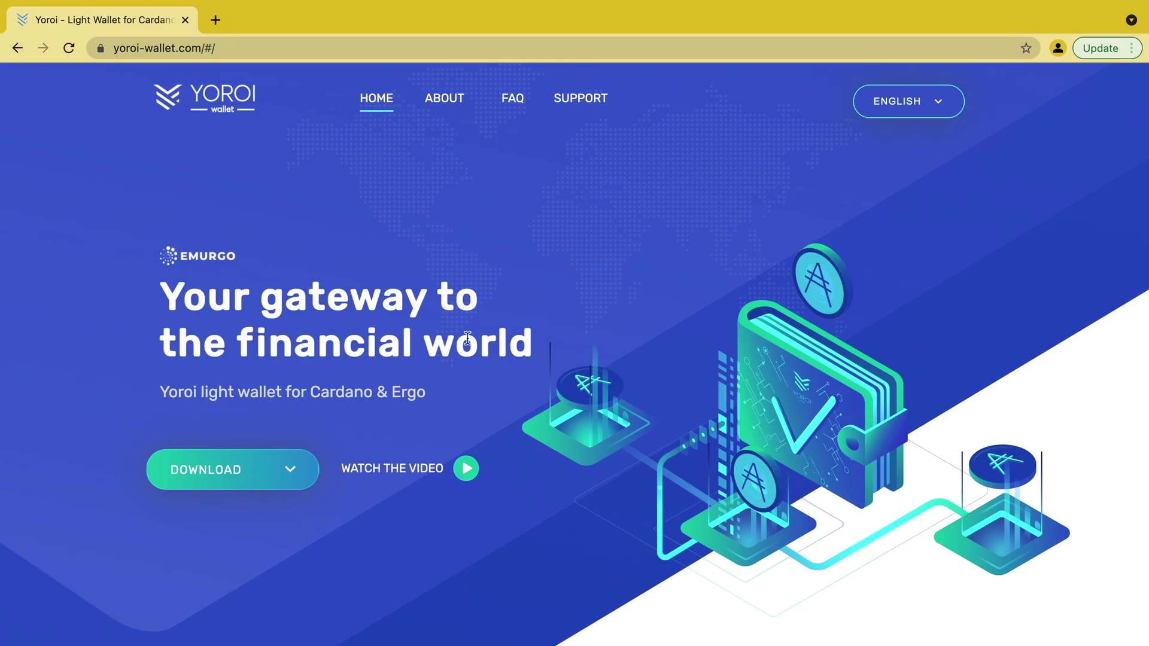
Choose Chrome in Yoroi's download options and start adding the extension from the Web Store
scroll(830, 398, "down", 10)
scroll(830, 398, "down", 15)
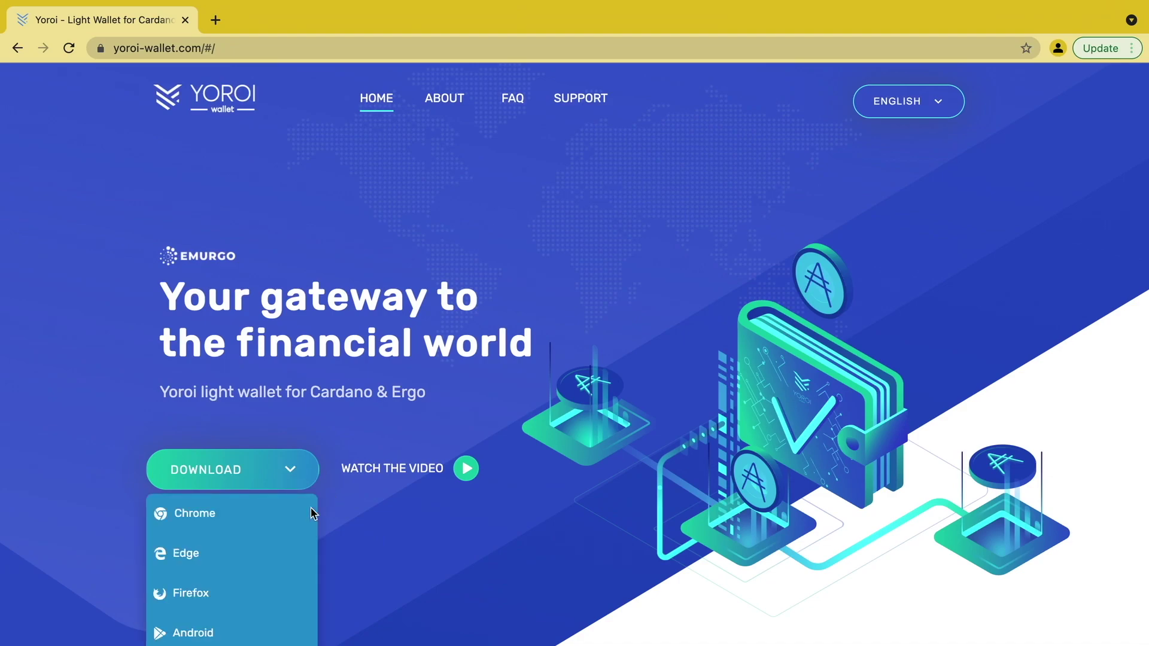
left_click(230, 515)
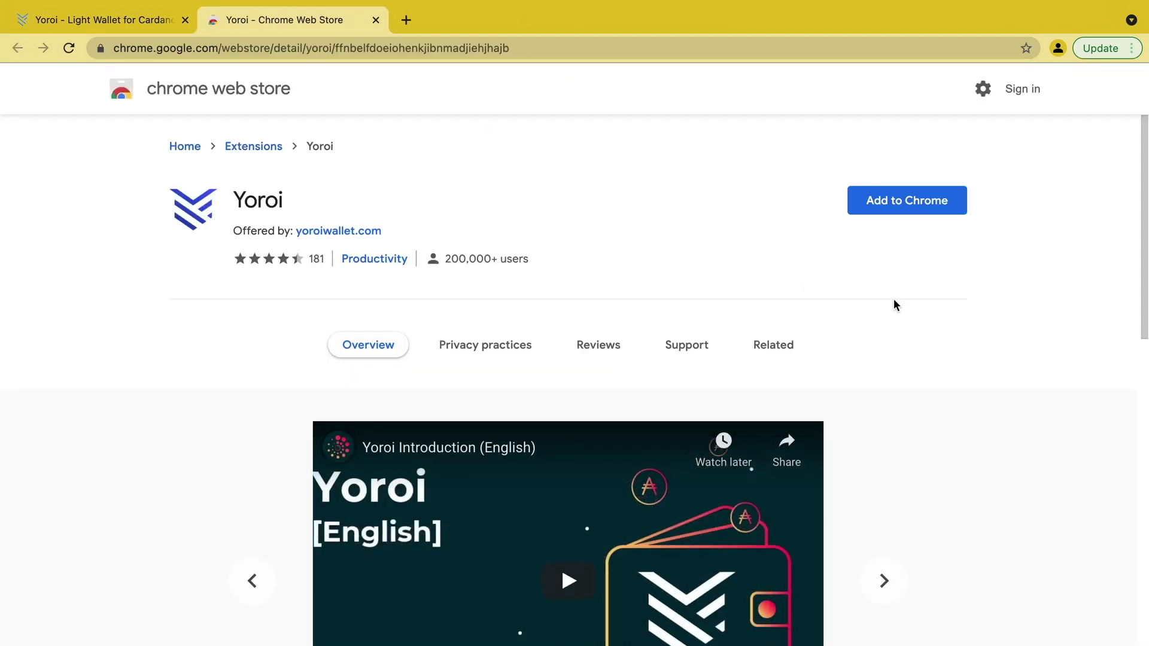
left_click(915, 206)
Confirm adding the Yoroi extension, then reveal Ledger Live's per-platform download options
left_click(697, 413)
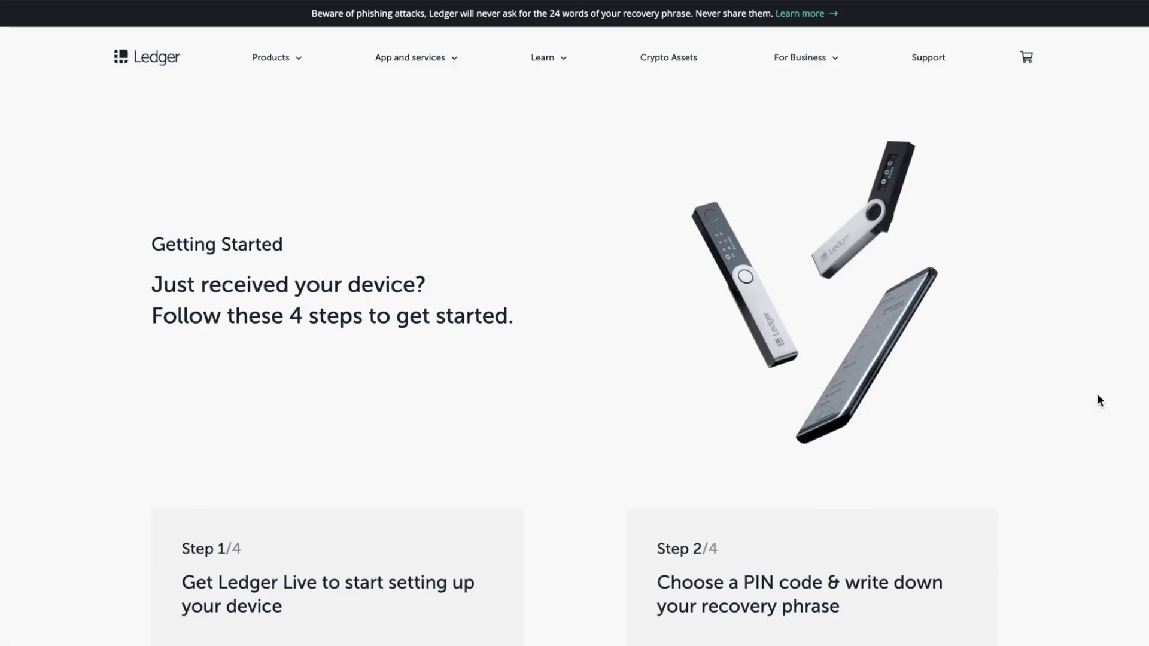
scroll(1098, 396, "down", 5)
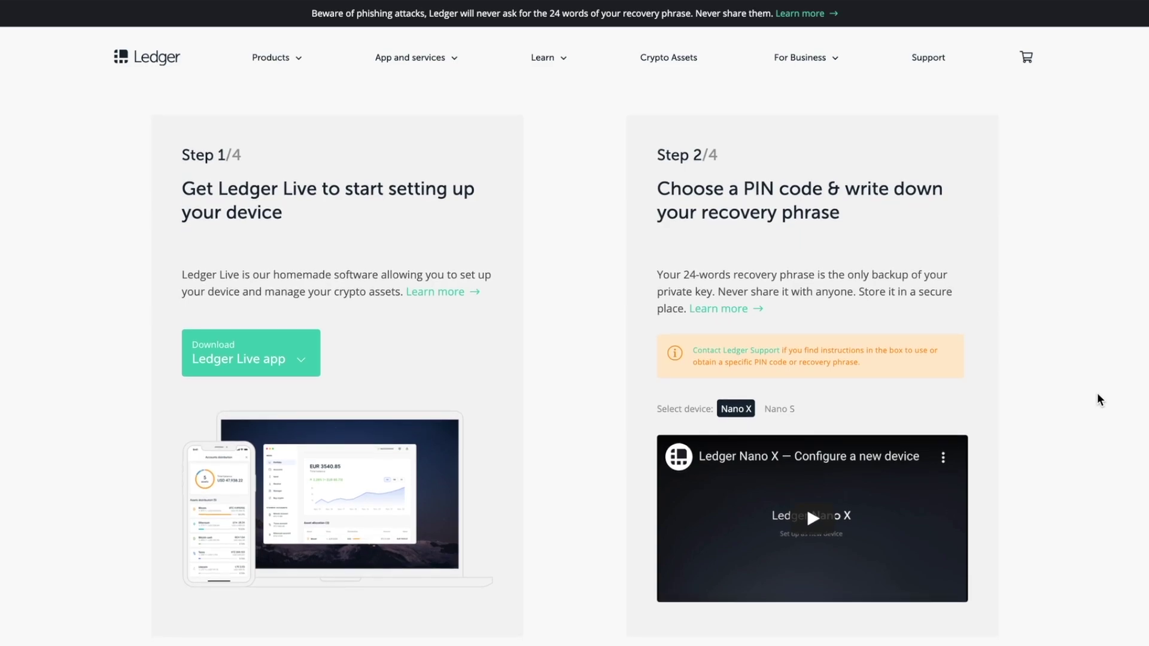
scroll(1097, 398, "down", 1)
left_click(304, 301)
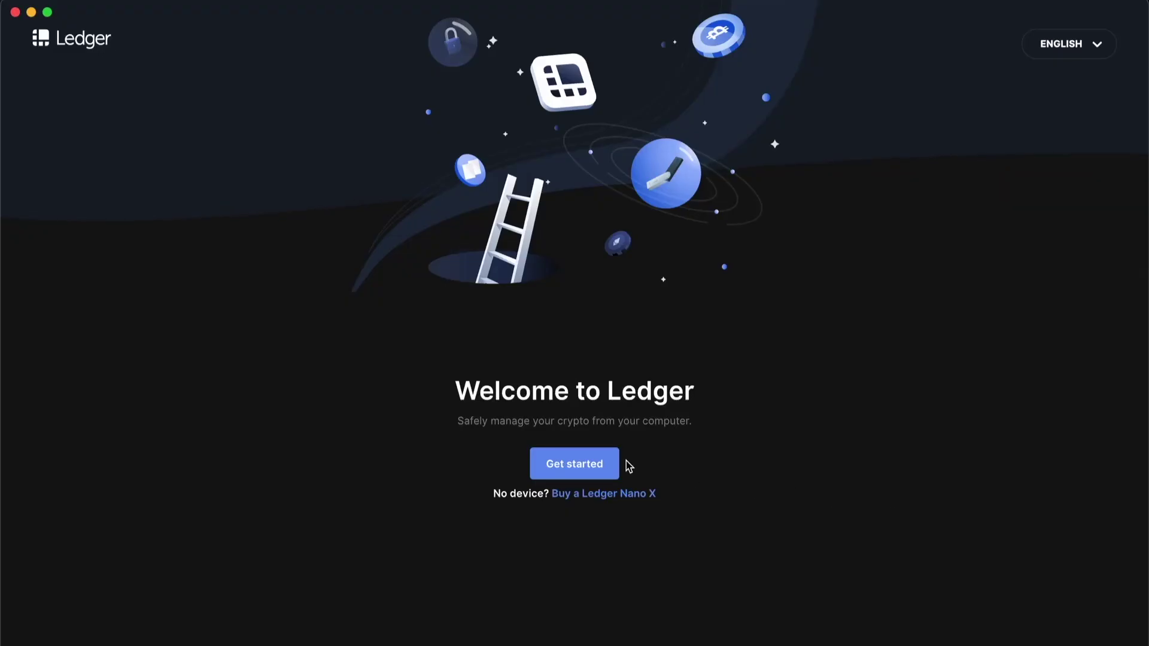
Start onboarding, tick both Terms of Use and Privacy Policy boxes, and select the Nano S card
left_click(594, 471)
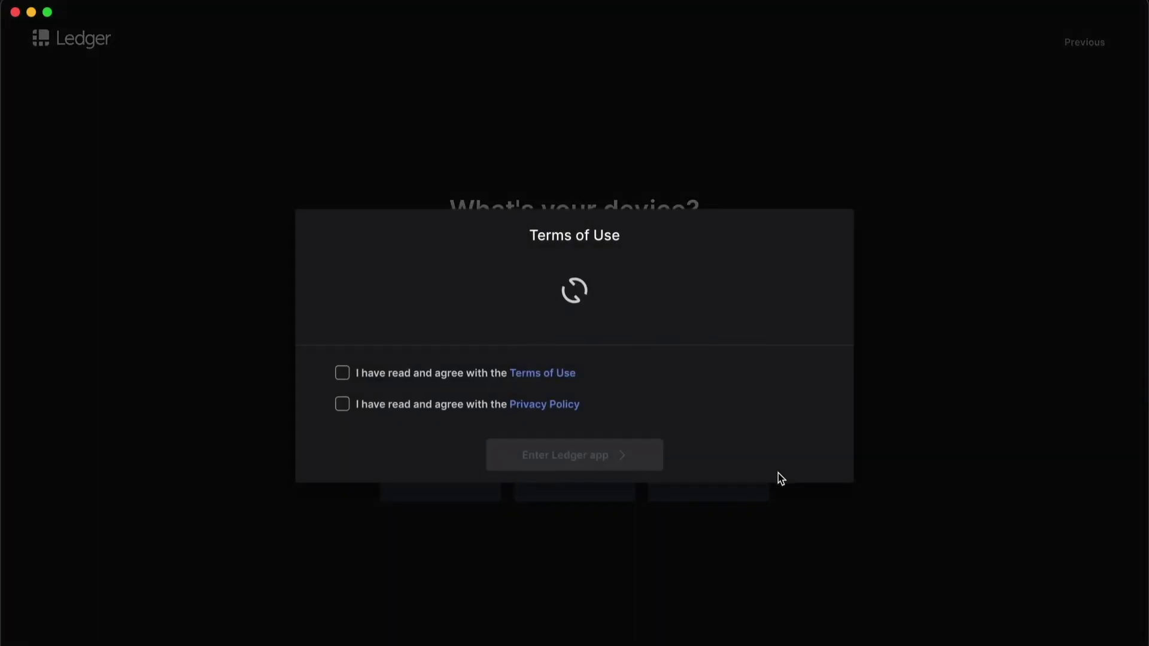
scroll(596, 350, "down", 10)
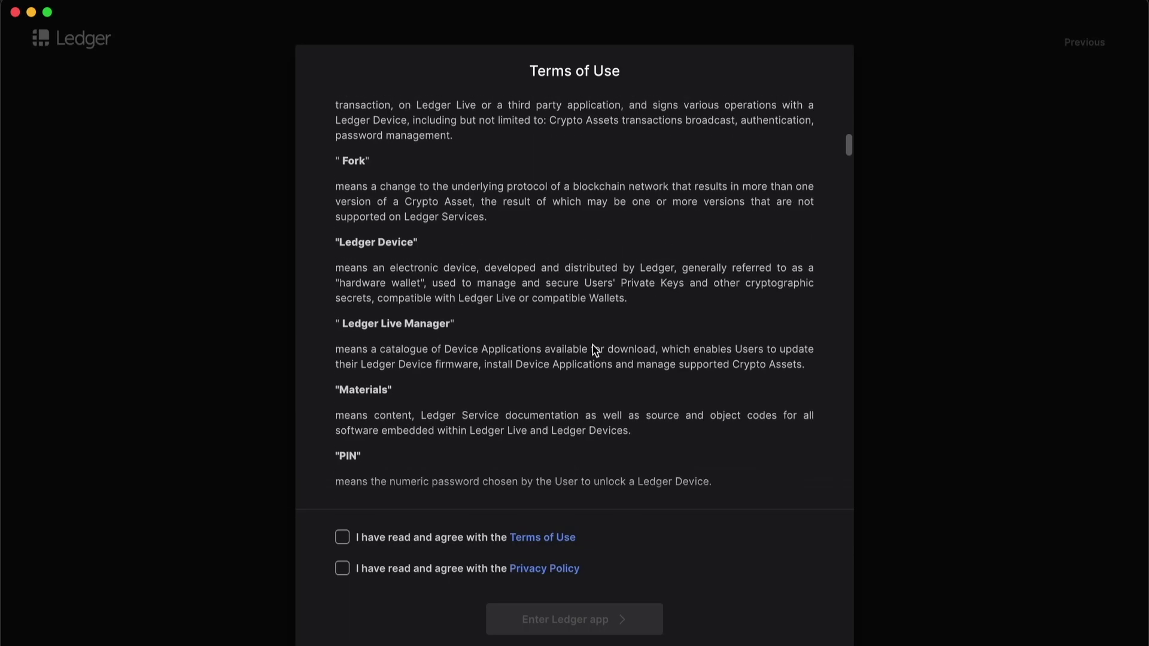
scroll(595, 350, "down", 5)
left_click(342, 537)
left_click(342, 568)
left_click(597, 619)
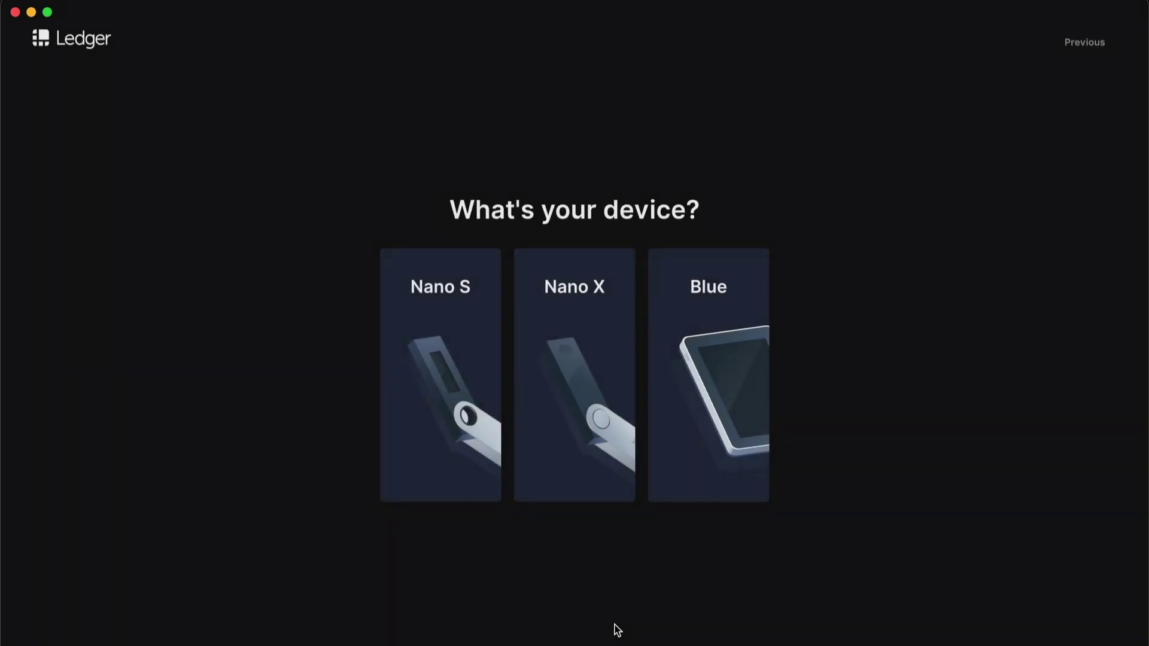
left_click(448, 424)
Page through the Basics slides (private key, stay offline, validate transactions) and begin Nano setup
left_click(846, 255)
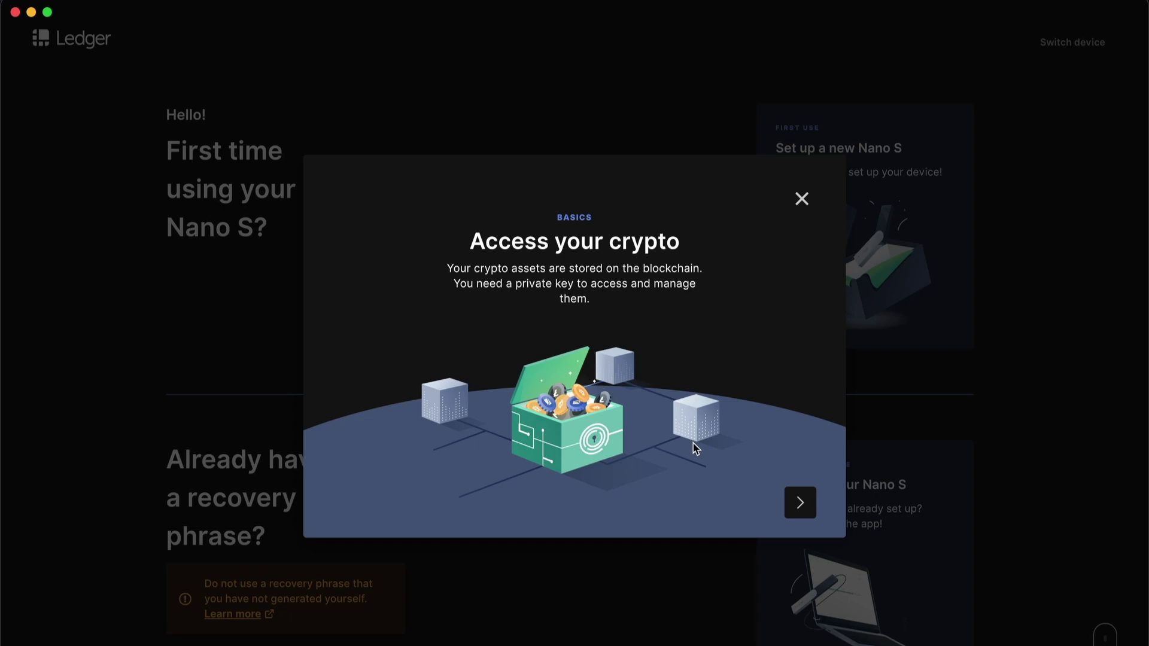
left_click(802, 503)
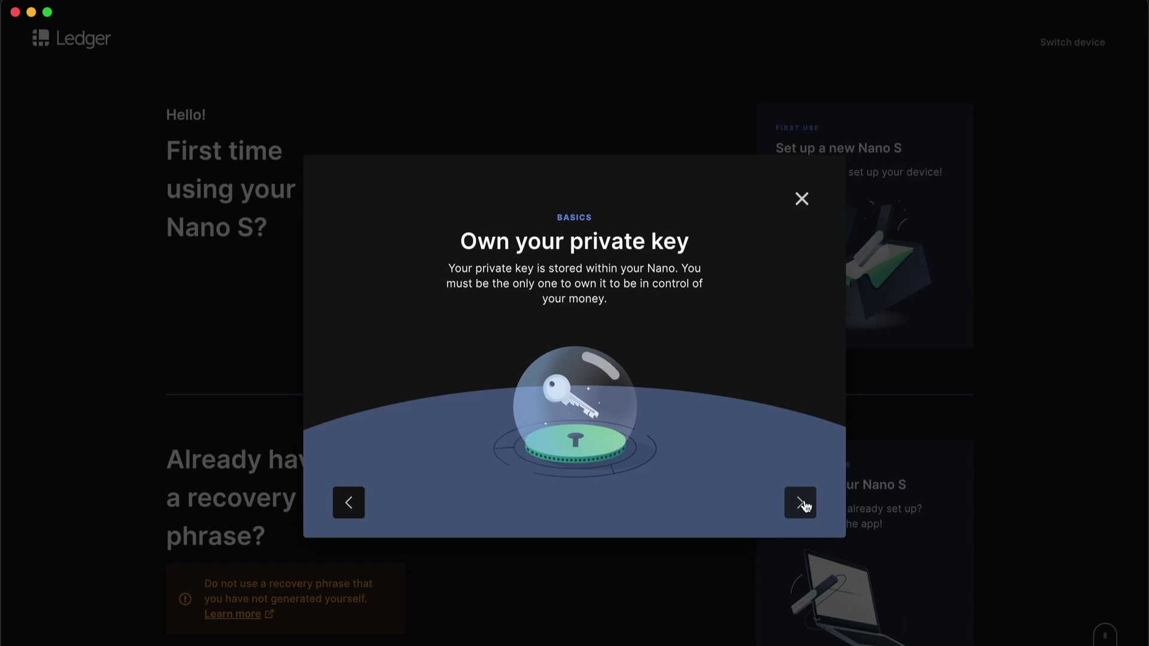
left_click(806, 506)
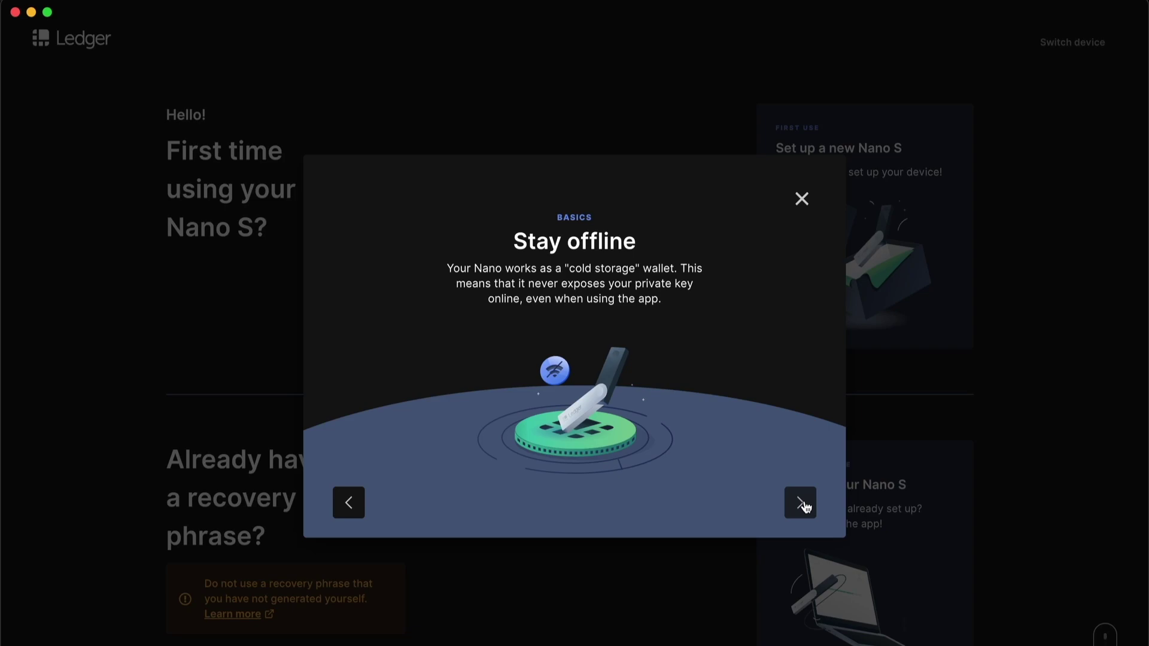
left_click(801, 502)
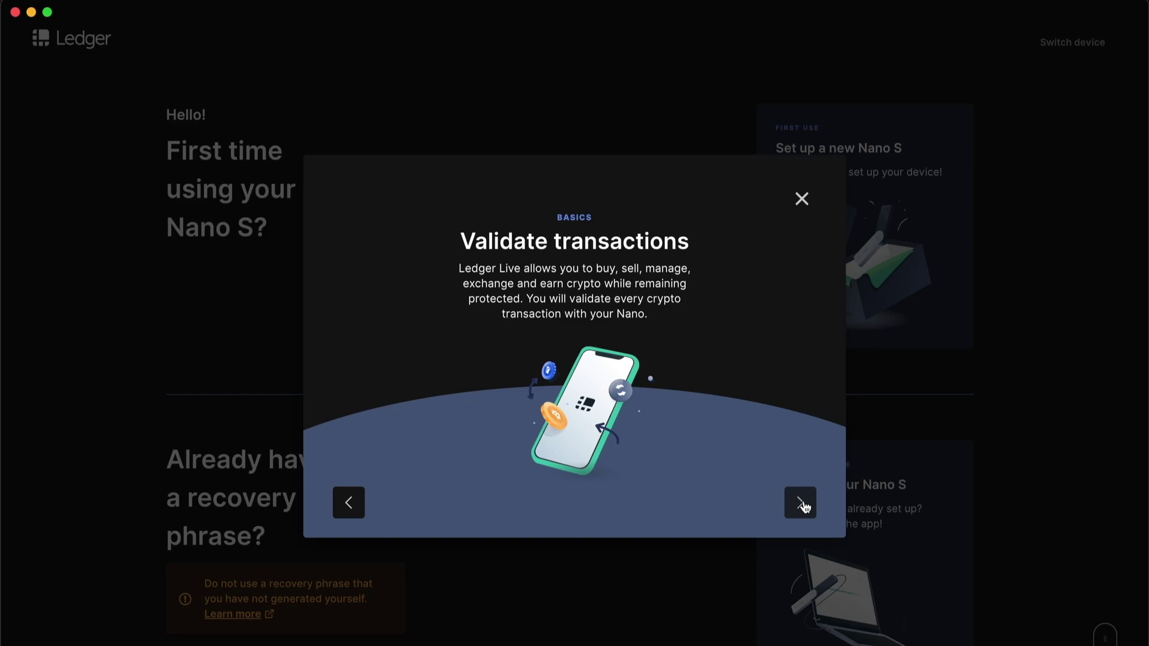
left_click(803, 505)
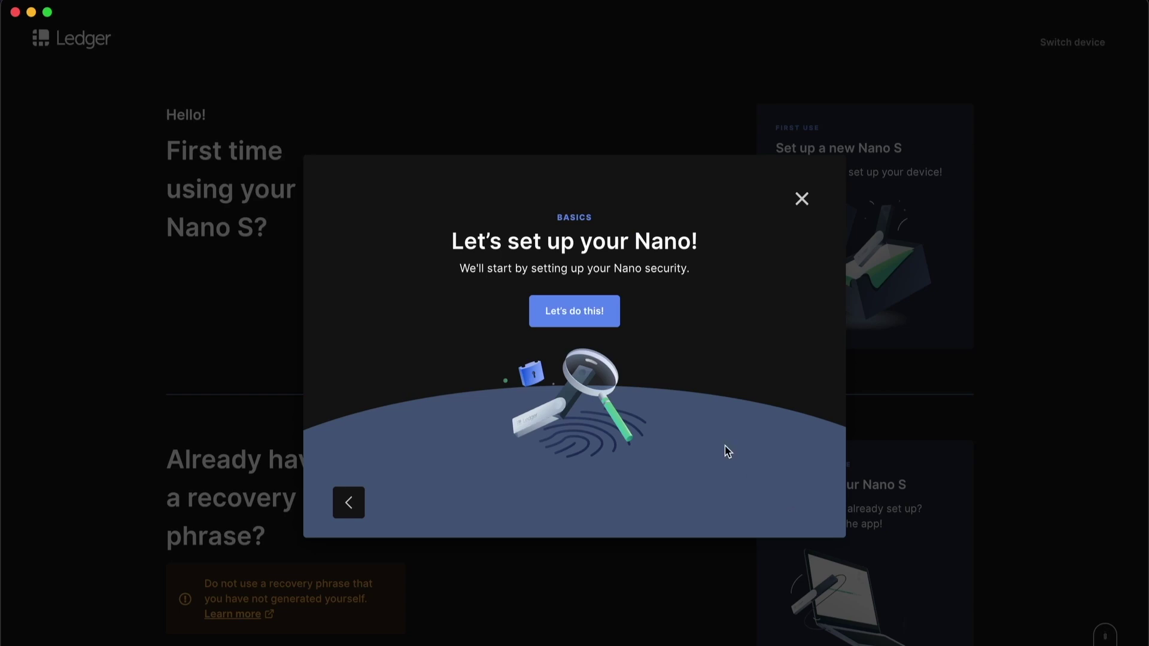
left_click(580, 319)
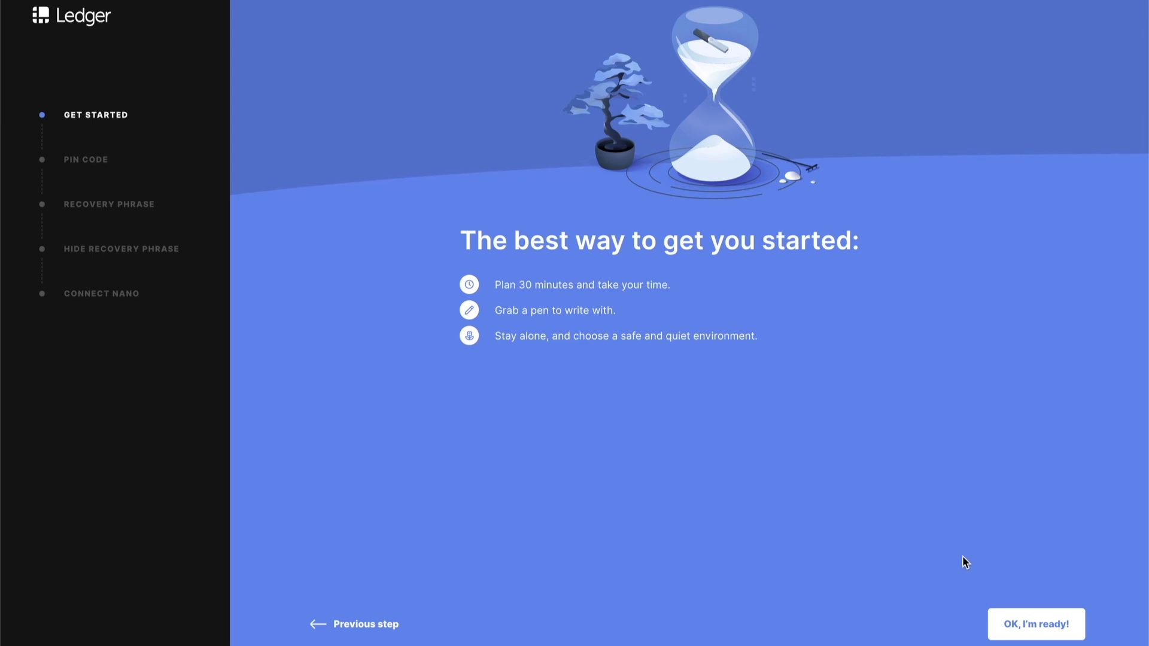
Confirm readiness, dismiss the follow-instructions warning, and advance to the PIN code step
left_click(1041, 634)
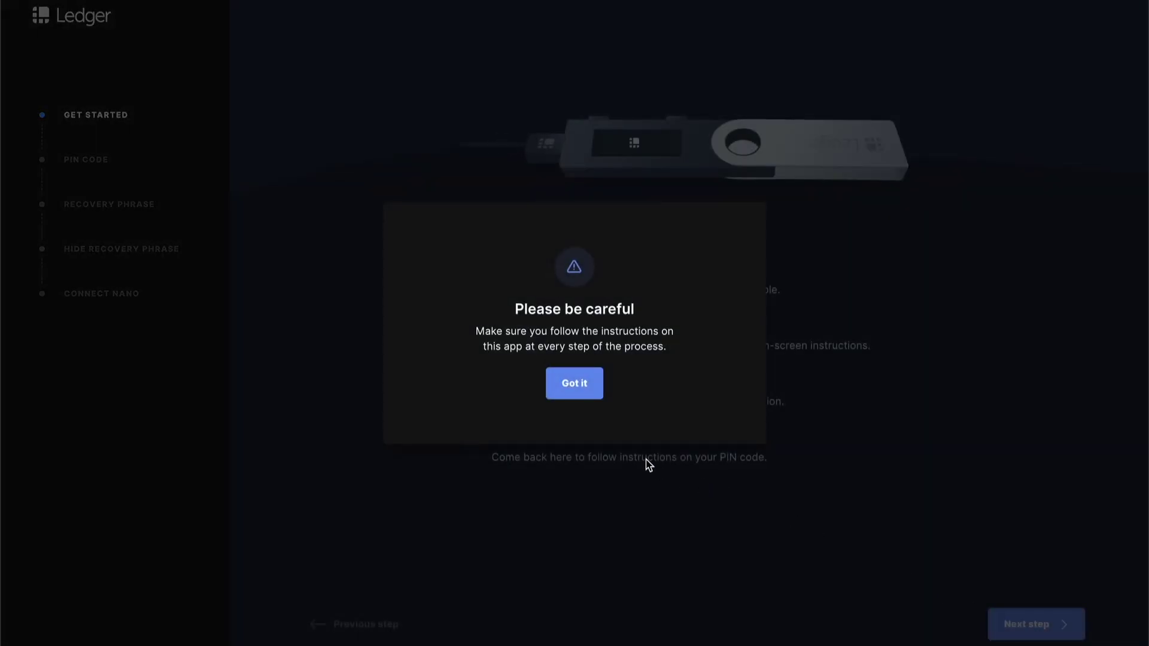
left_click(578, 396)
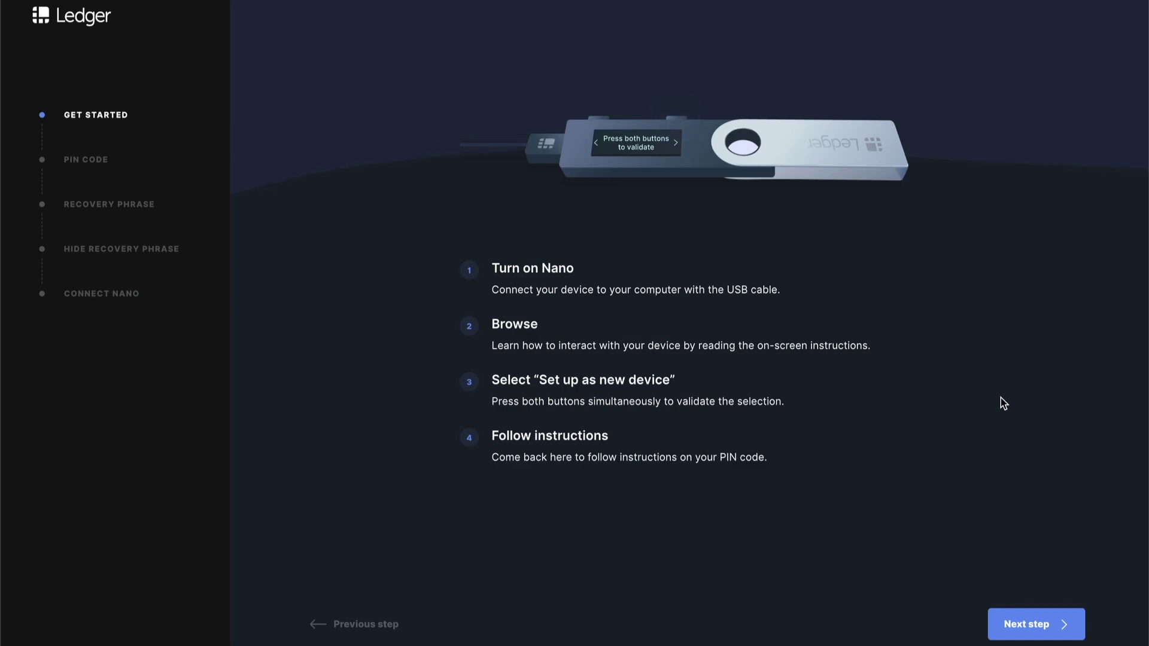
left_click(1028, 630)
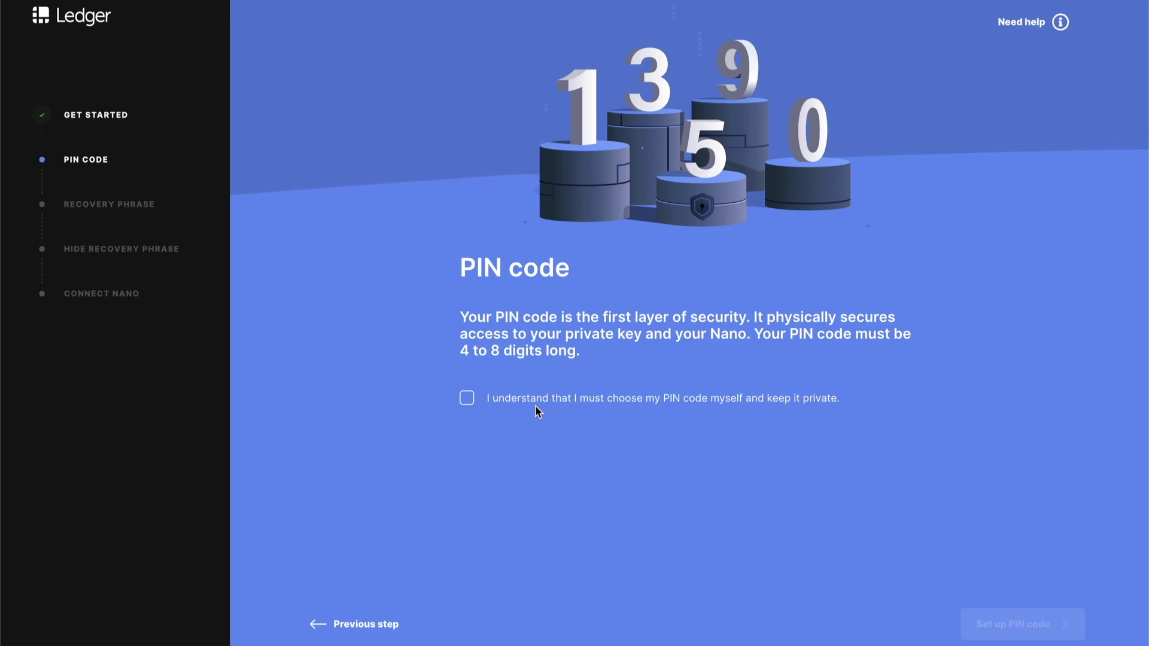
Acknowledge keeping the PIN private, view the PIN setup instructions, and advance to the recovery phrase
left_click(467, 399)
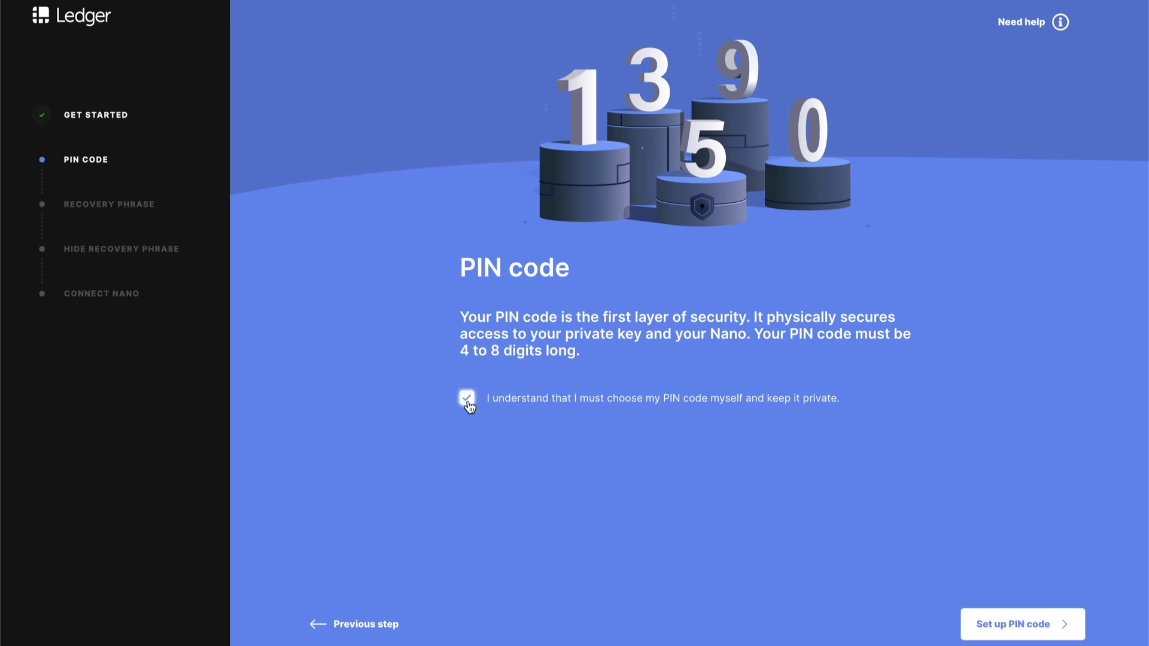
left_click(1034, 622)
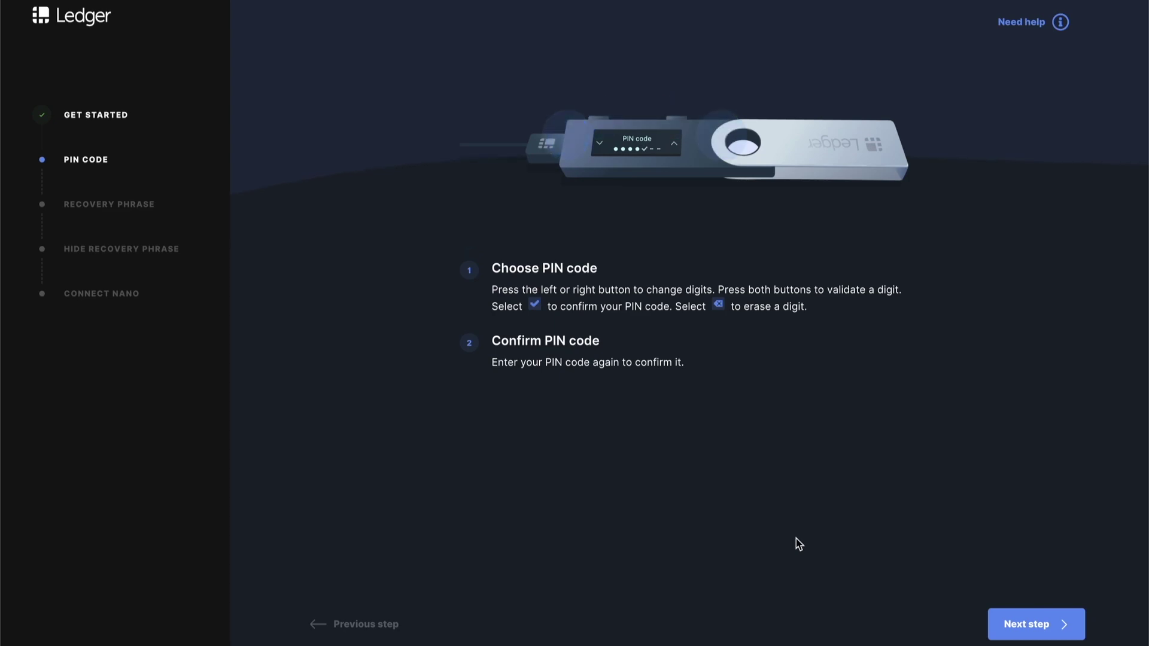
left_click(1027, 637)
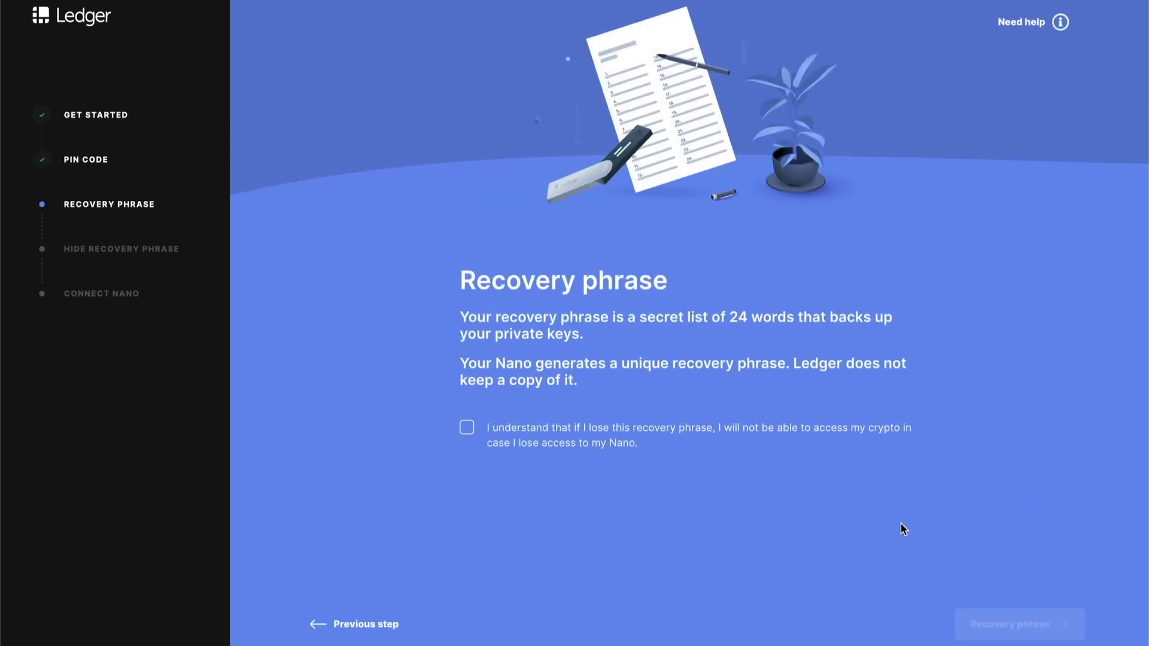
Acknowledge the recovery phrase risk, view the writing and confirmation instructions, then advance
left_click(606, 443)
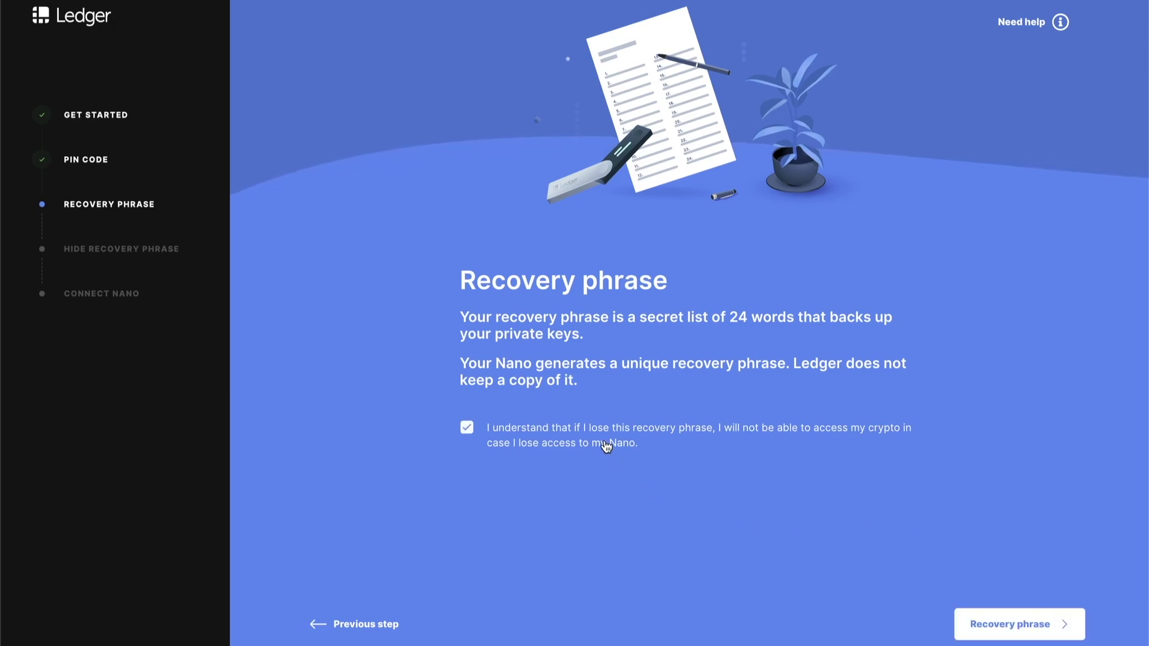
left_click(1036, 624)
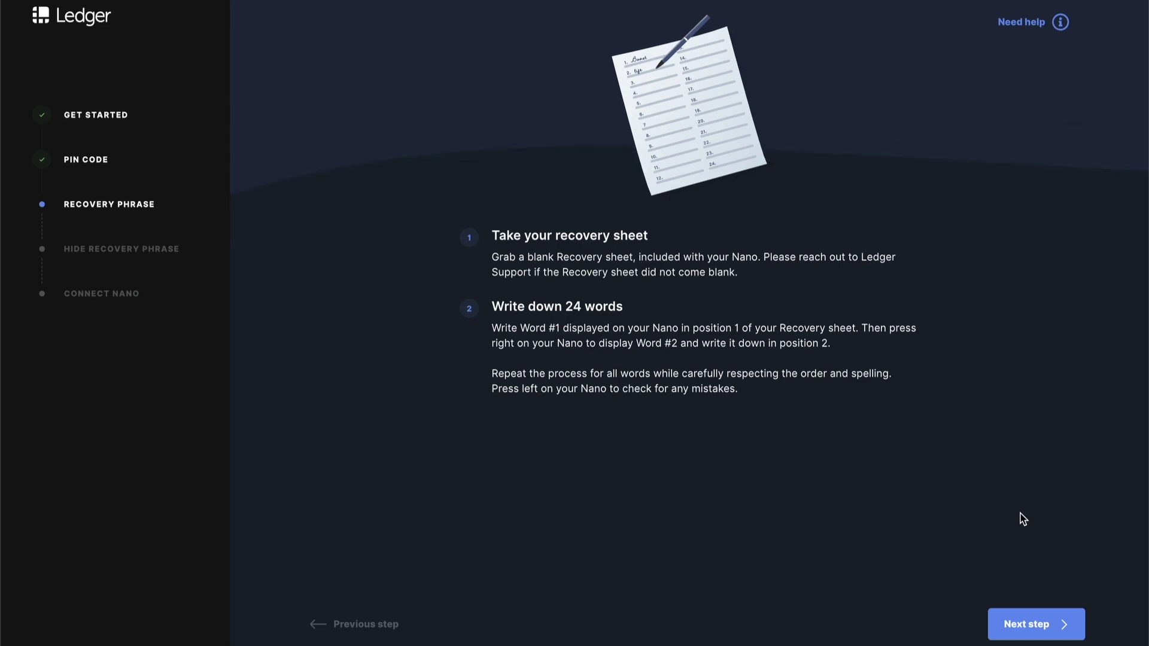
left_click(1034, 624)
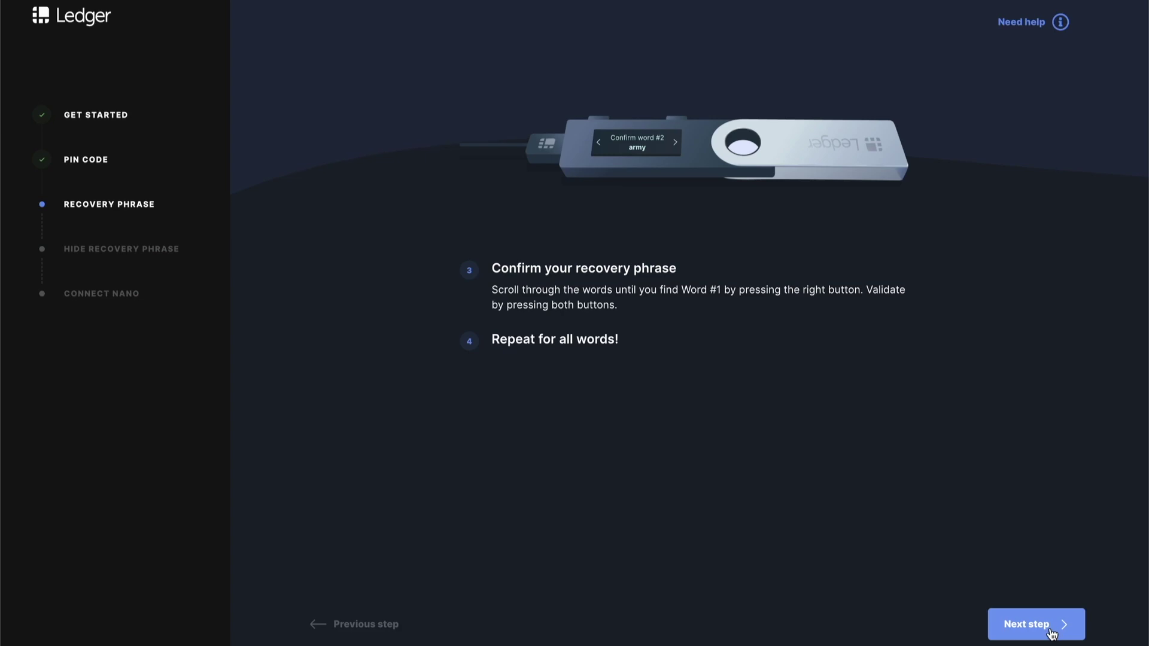
left_click(1051, 632)
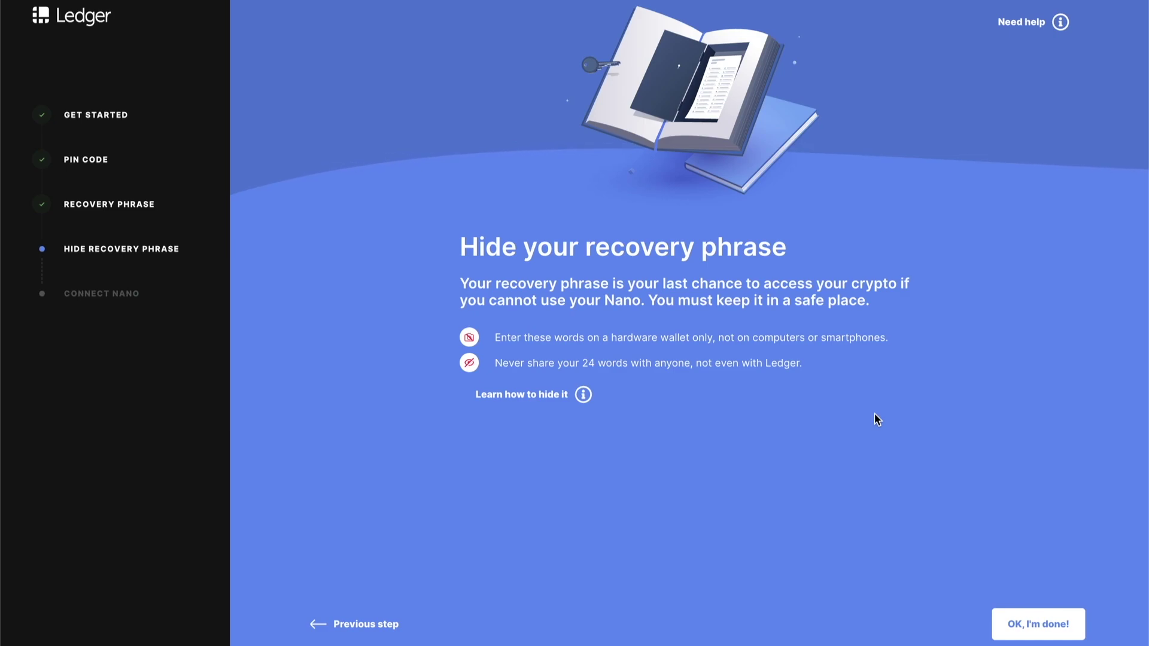
Read and close the recovery phrase storage advice, then mark the hiding stage done
left_click(583, 396)
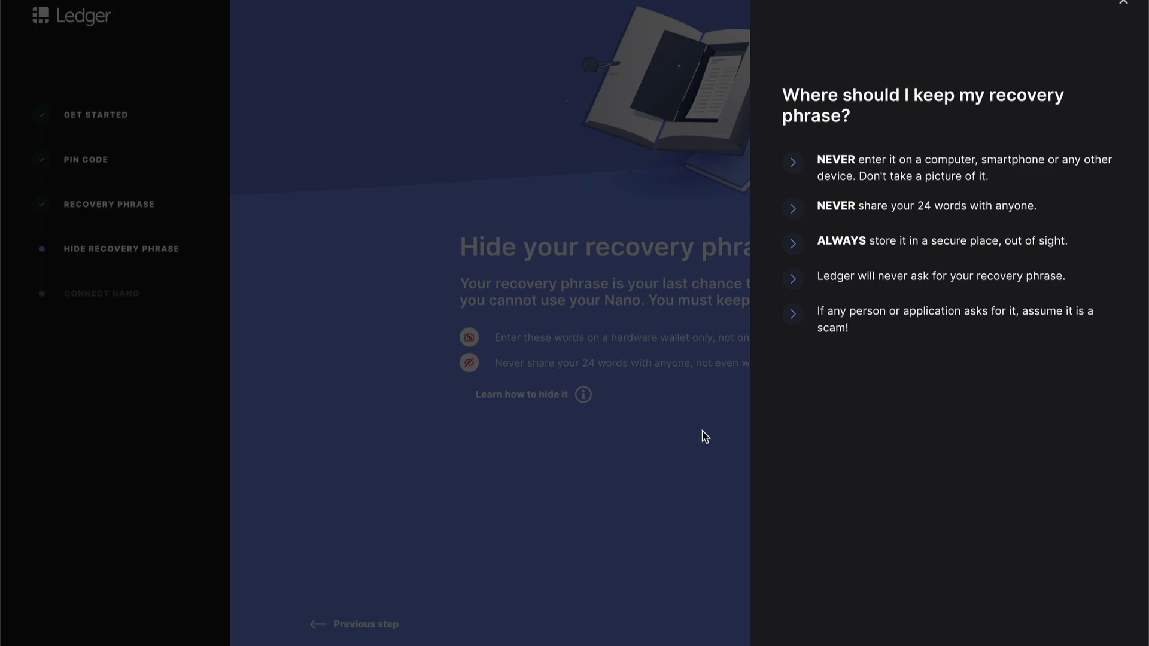
left_click(704, 435)
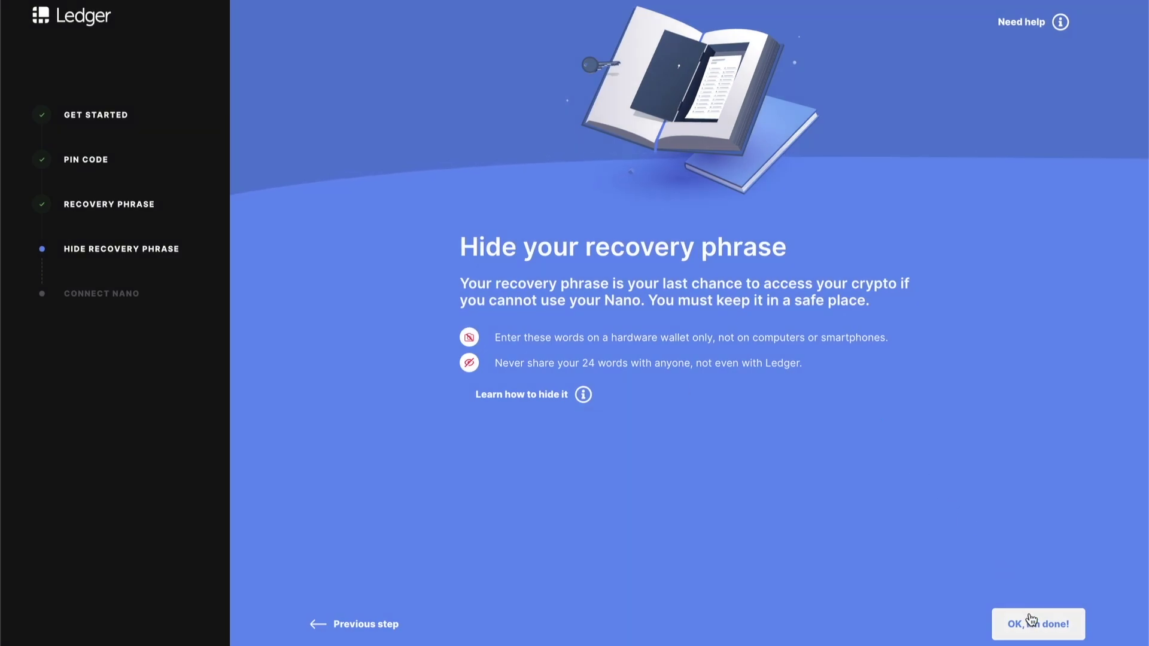
left_click(1030, 620)
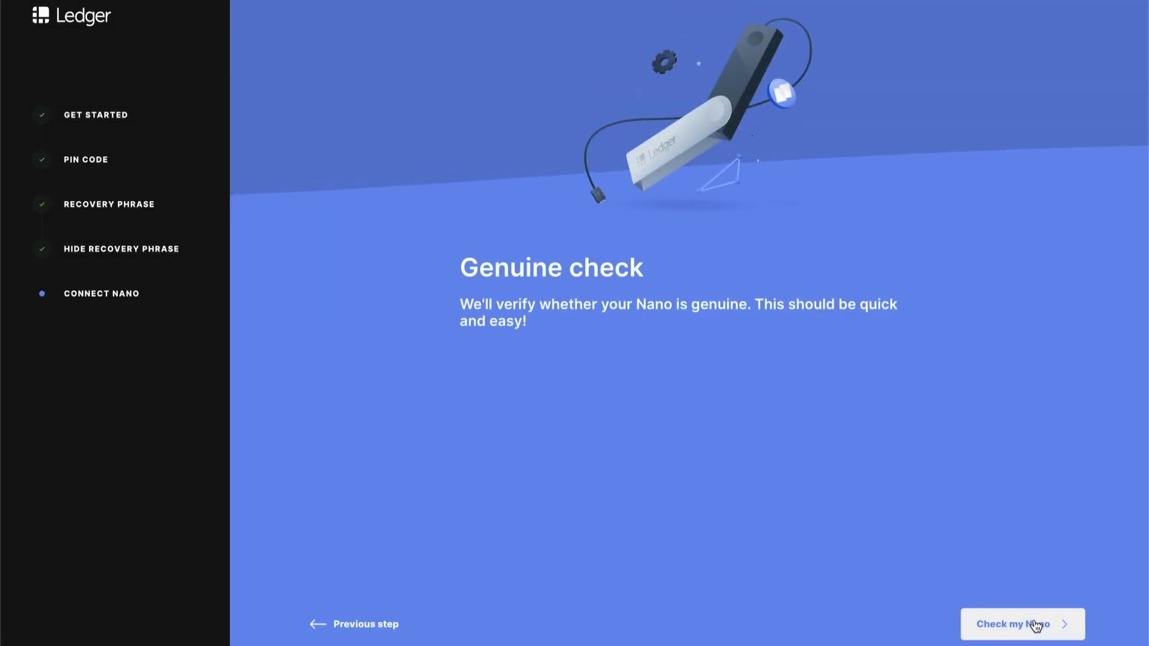
Run the genuine check on the Nano S, finish onboarding, and go to the Manager
left_click(1033, 631)
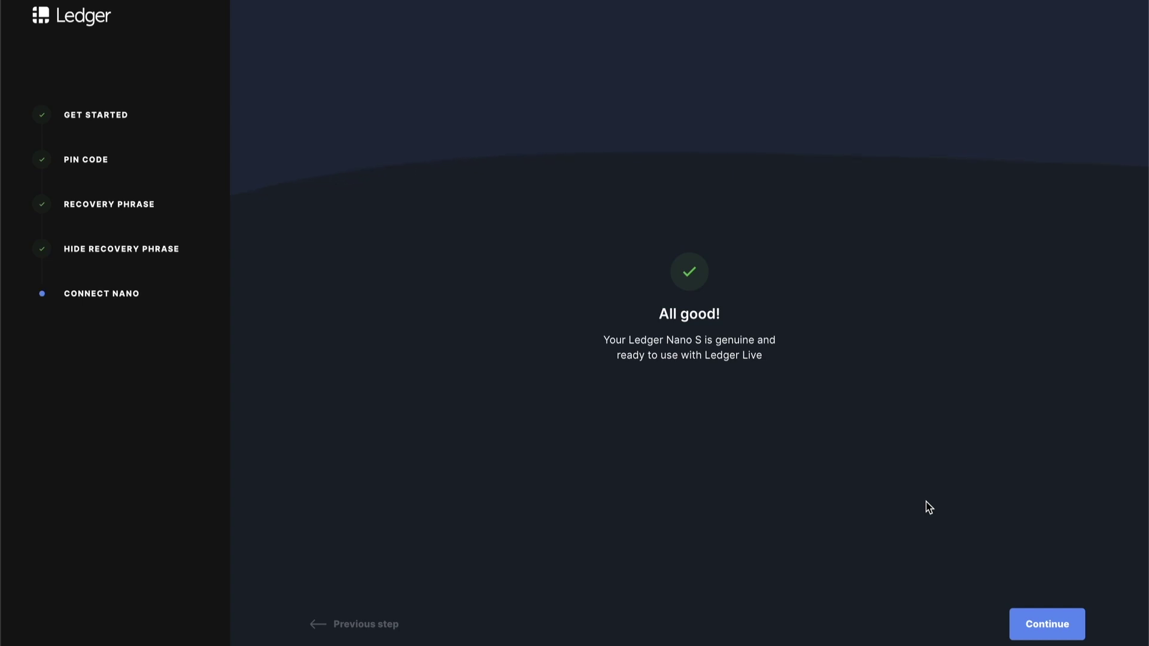
left_click(1054, 627)
left_click(665, 405)
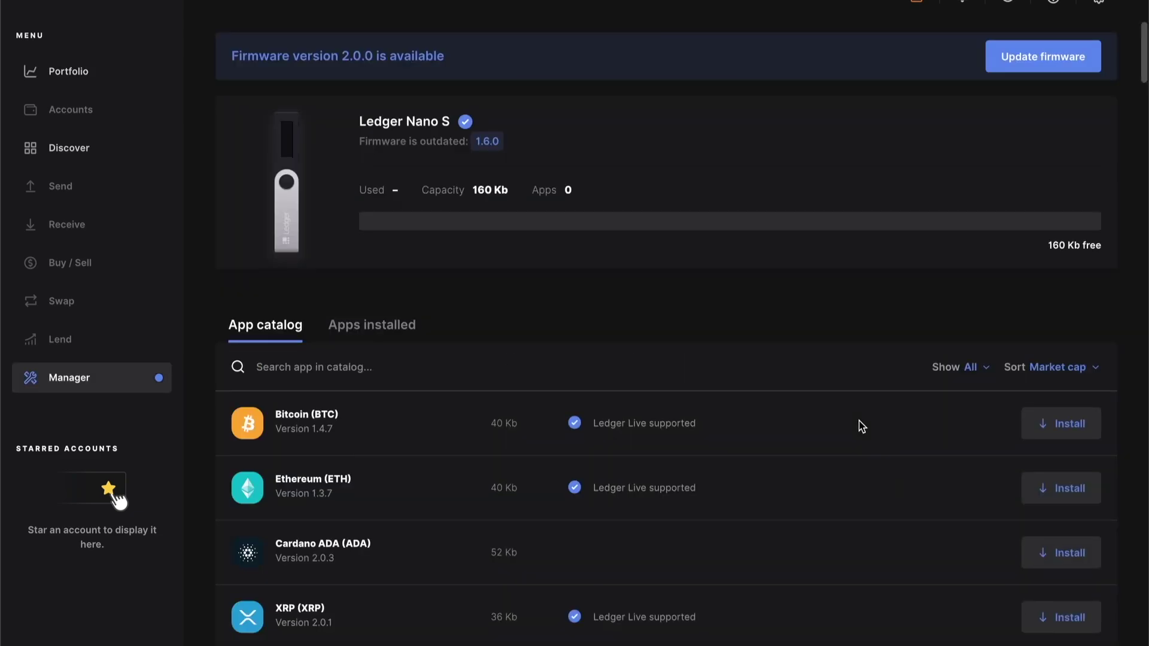
Search 'ada' in the App catalog and install Cardano ADA (ADA) on the Nano S
type("ada")
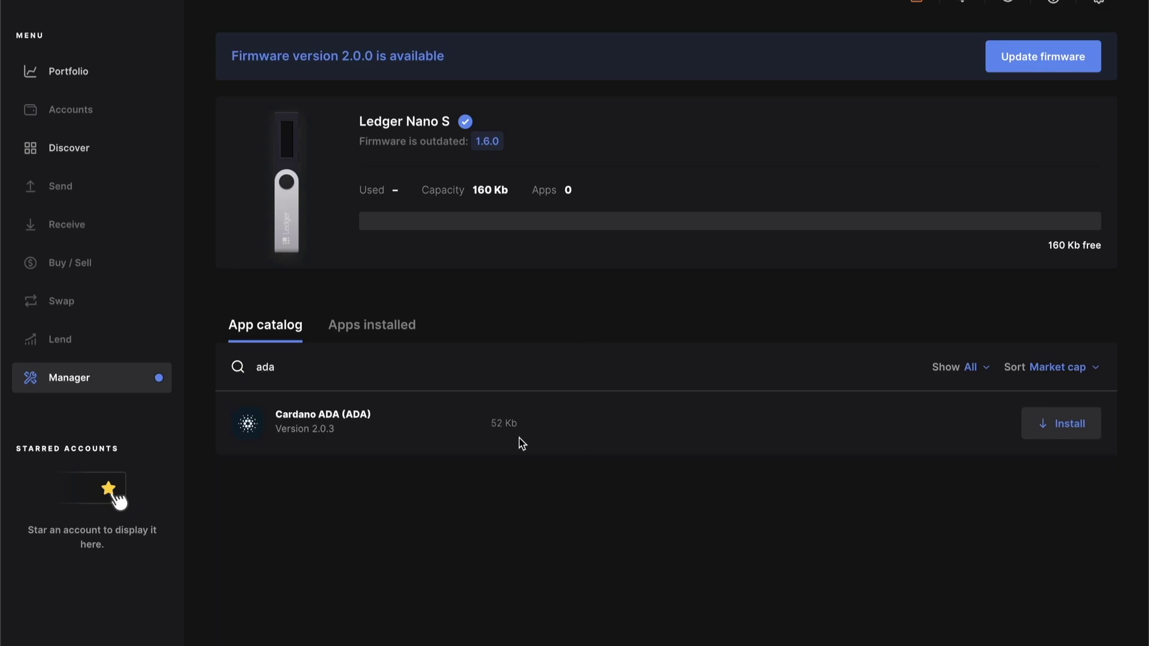
left_click(1068, 432)
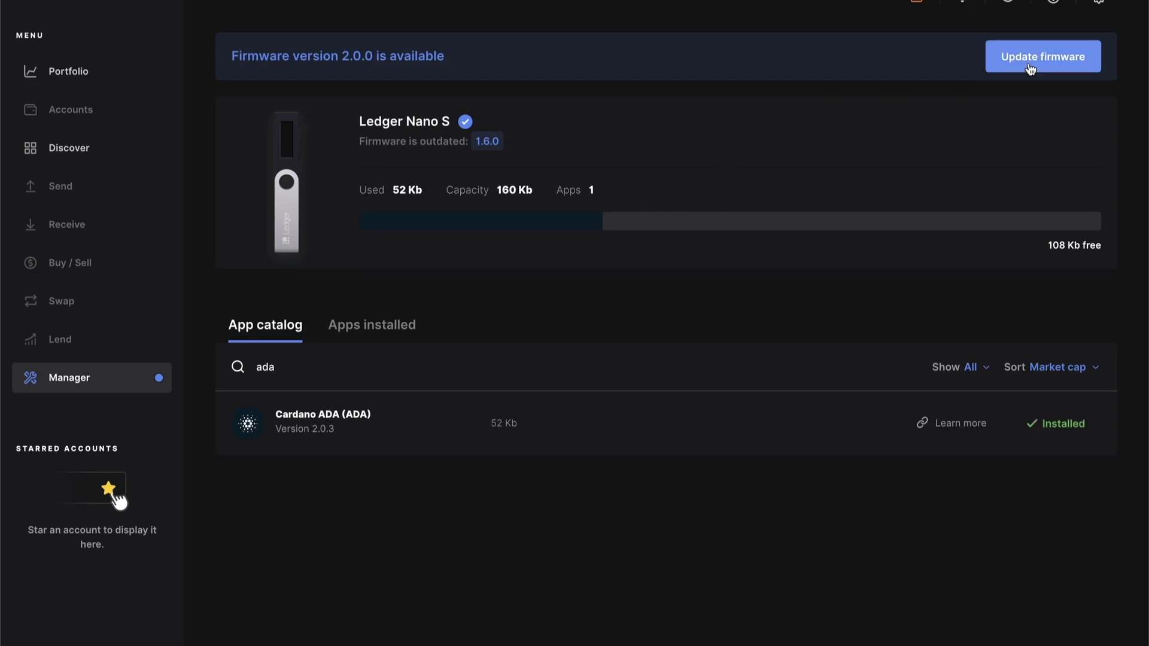
Update the Nano S firmware to 2.0.0 after confirming the recovery phrase, then re-install the apps
left_click(1051, 64)
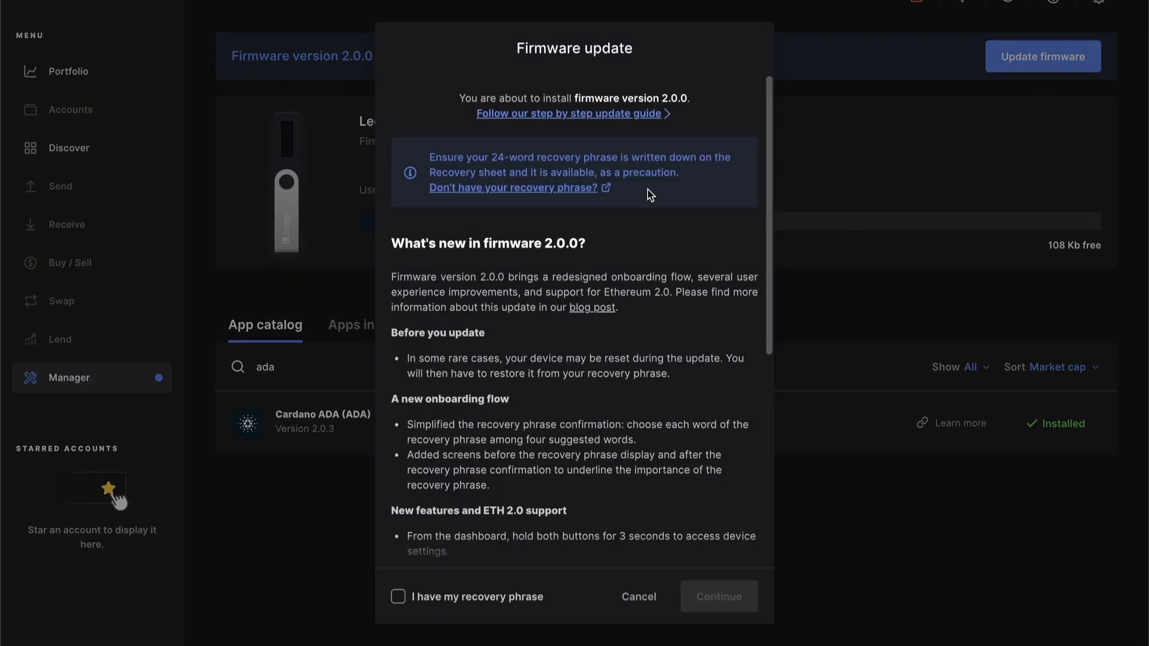
scroll(647, 189, "down", 6)
left_click(398, 596)
left_click(737, 597)
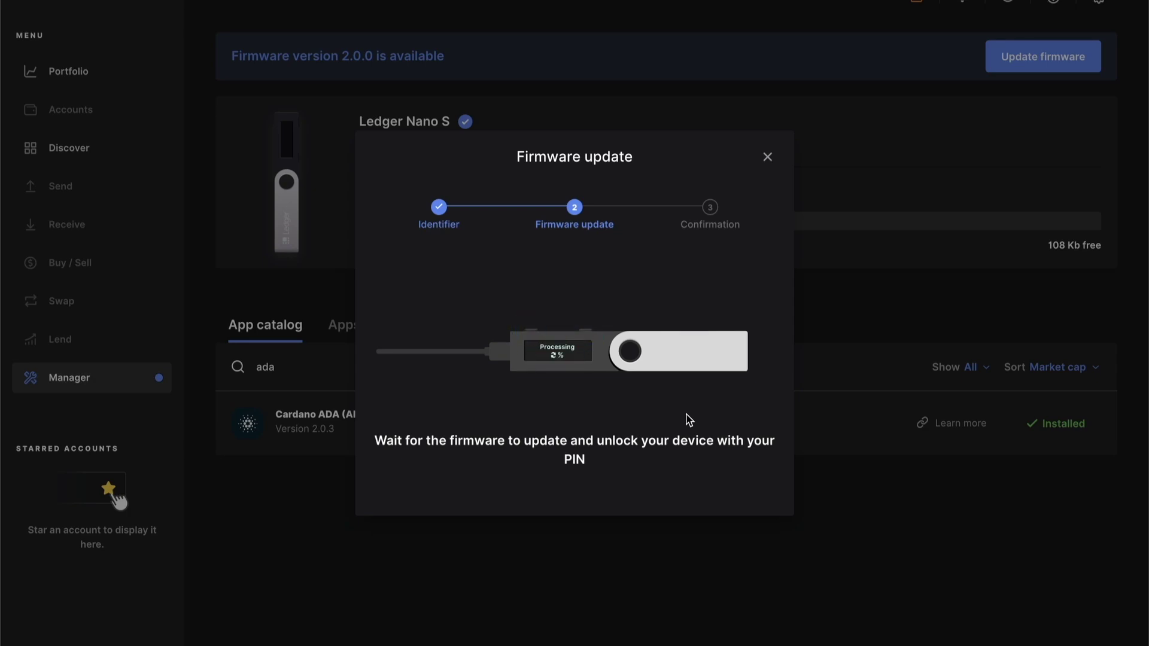
left_click(728, 487)
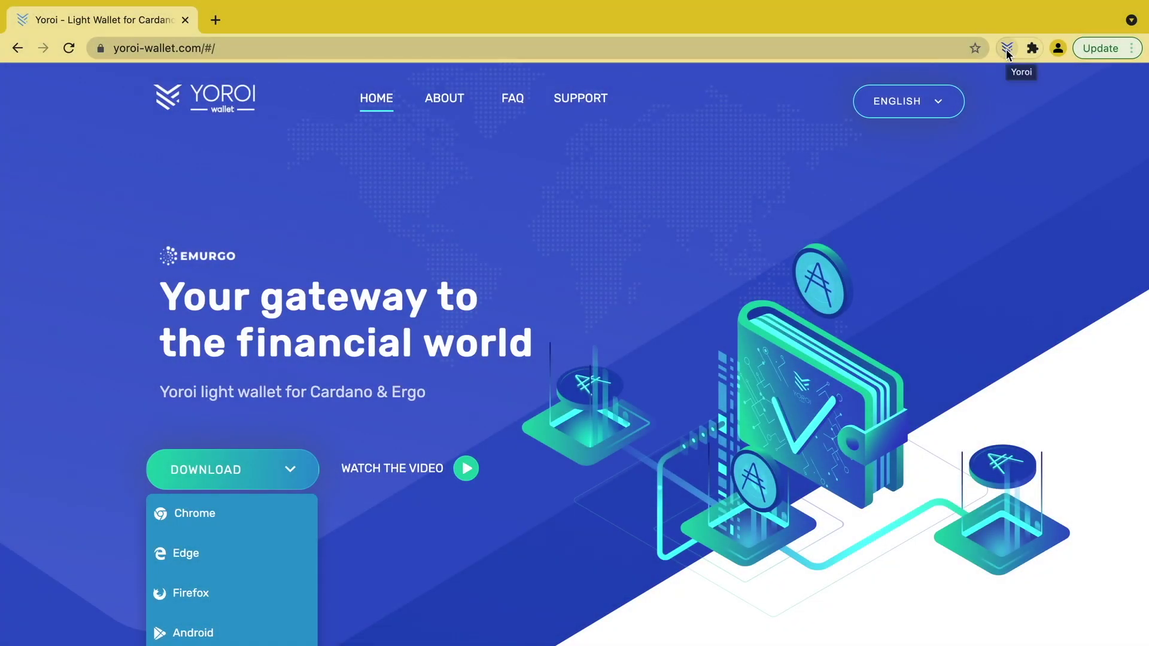
Open Yoroi, choose English as the language and accept the terms of use
left_click(1007, 48)
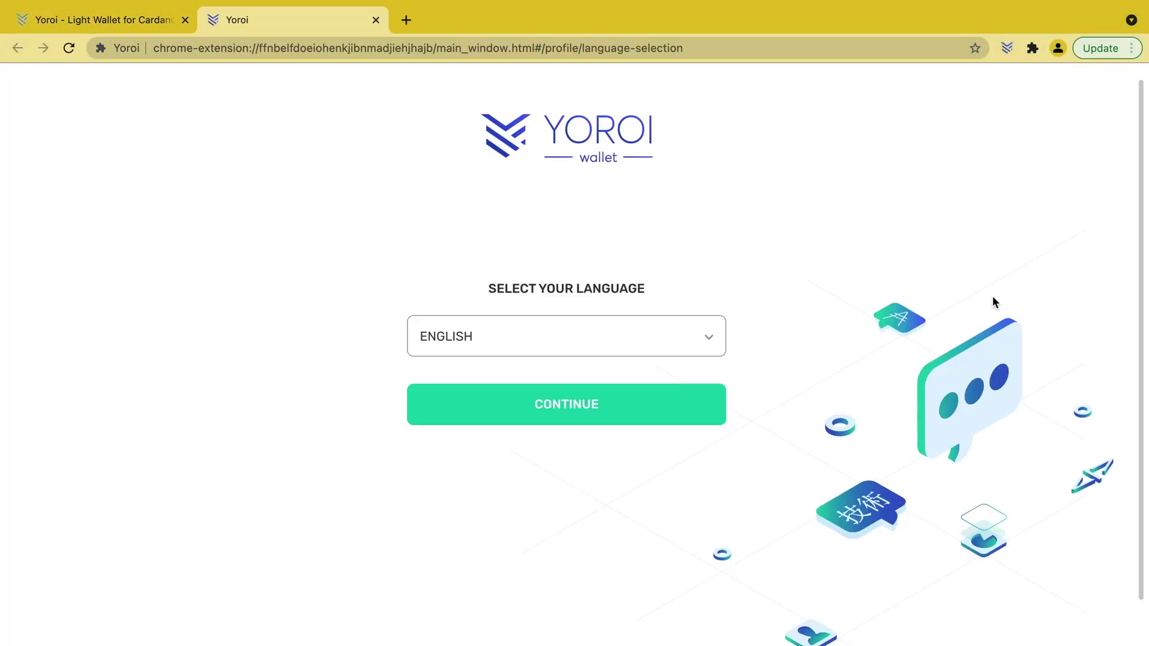
left_click(620, 362)
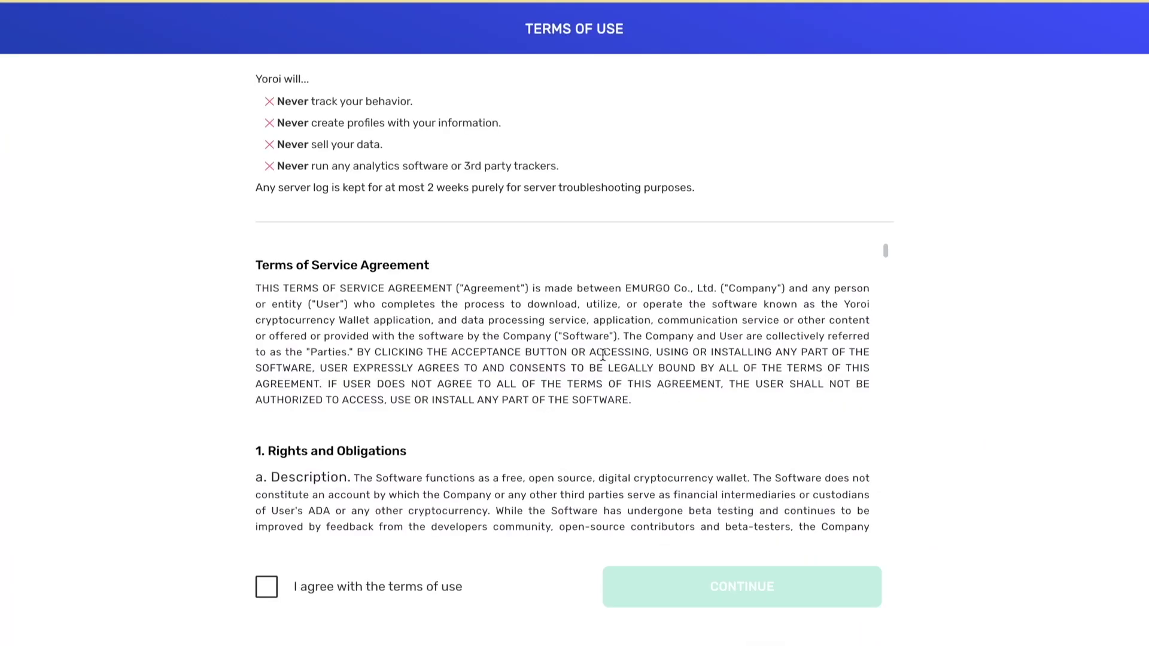
left_click(266, 586)
left_click(689, 589)
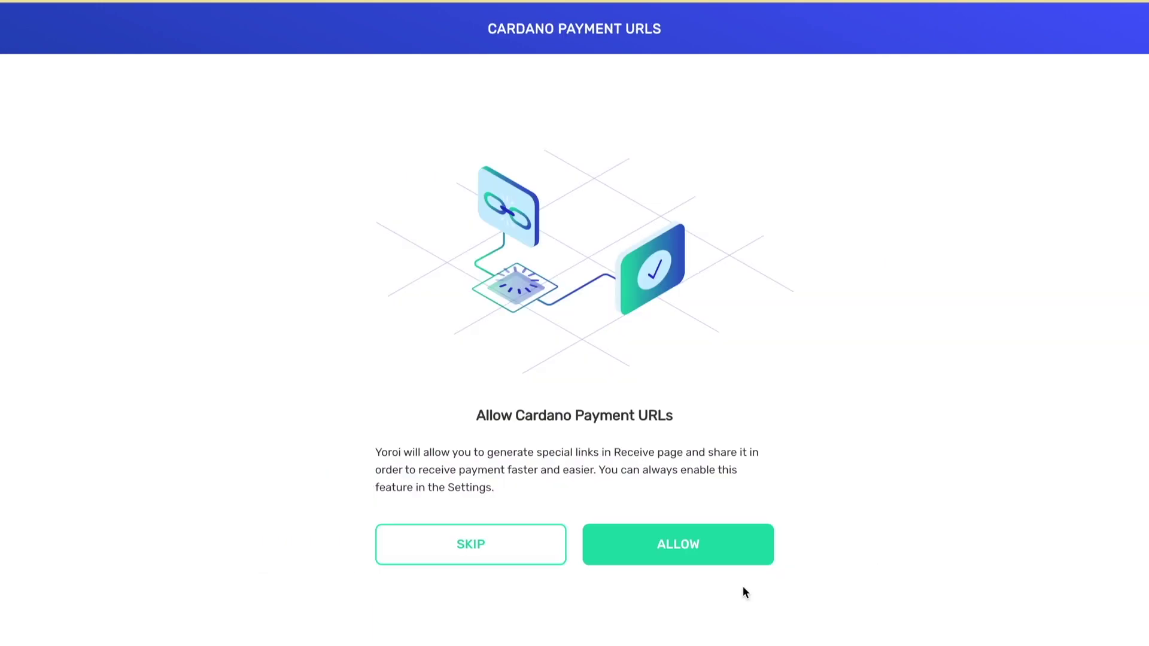
Allow Cardano payment URLs in Yoroi and the browser, then choose a Cardano hardware wallet
left_click(683, 547)
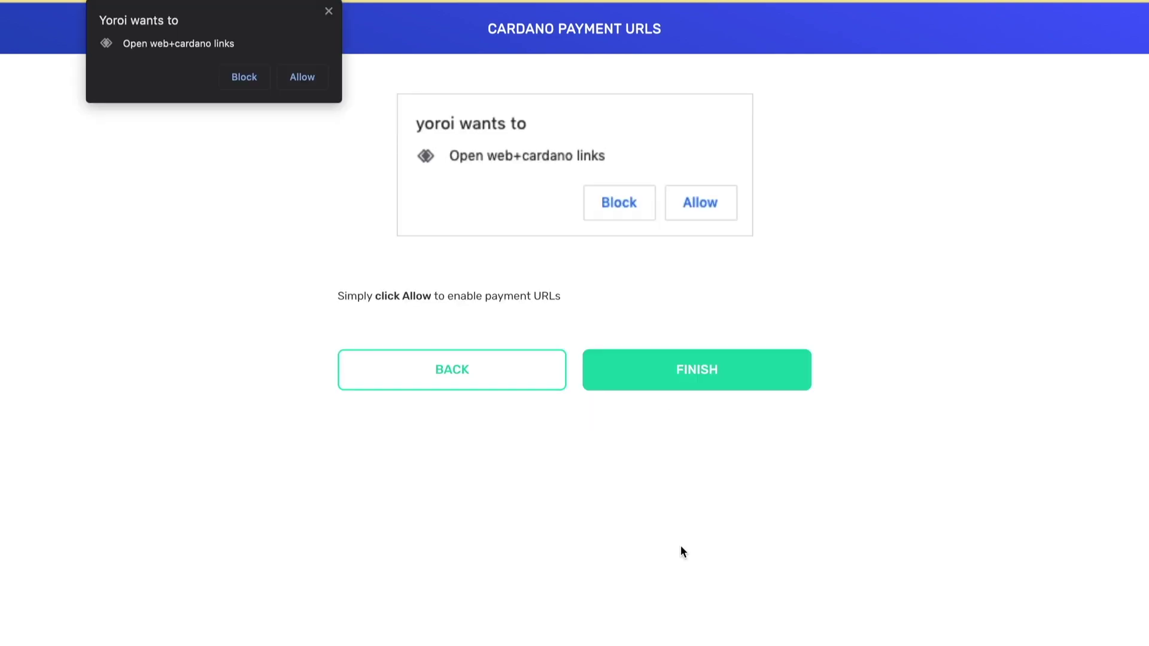
left_click(305, 84)
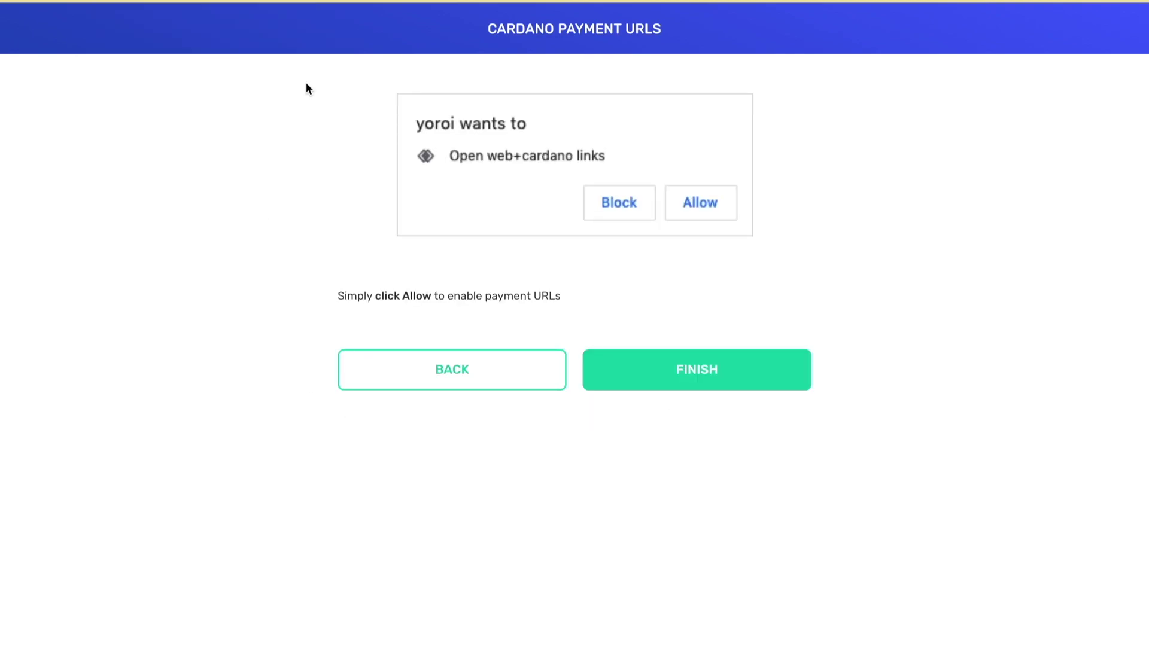
left_click(706, 384)
left_click(505, 317)
left_click(529, 329)
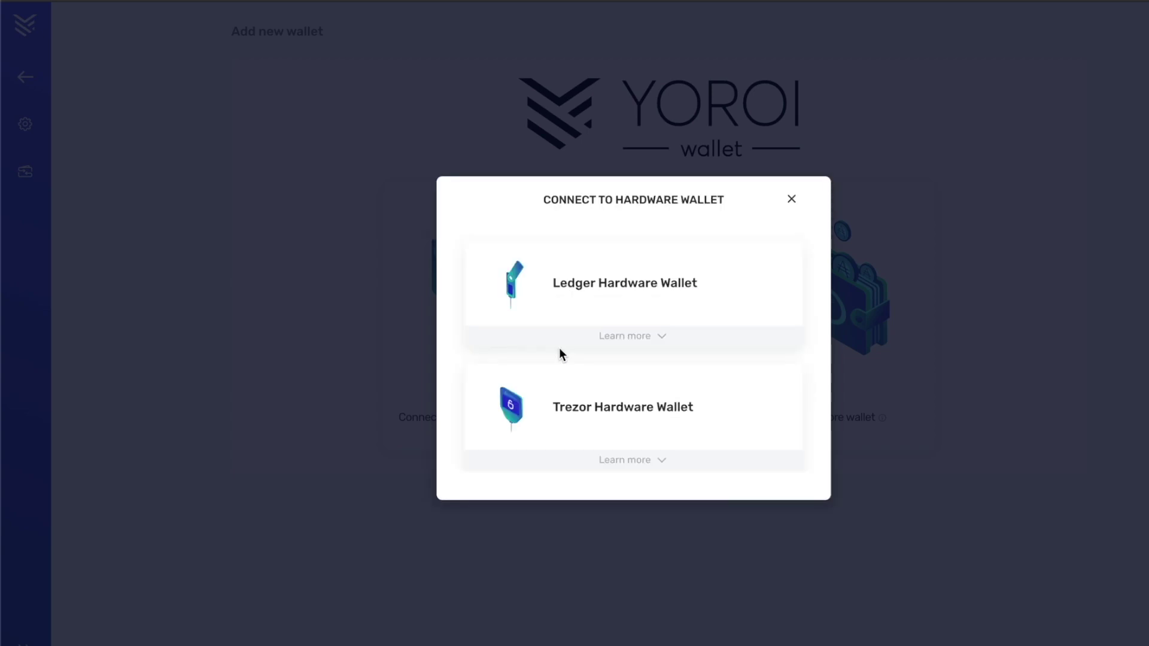
Try connecting the Ledger Nano S as a Shelley-era wallet, then close the unexpected-error dialog
left_click(628, 296)
left_click(636, 305)
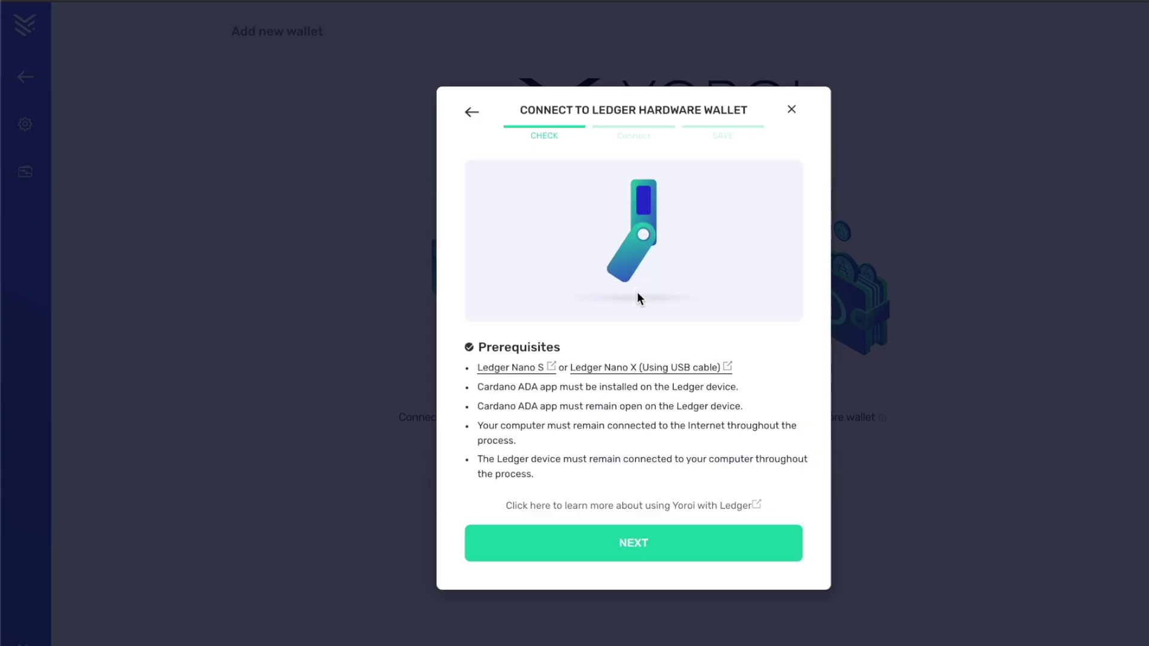
left_click(656, 530)
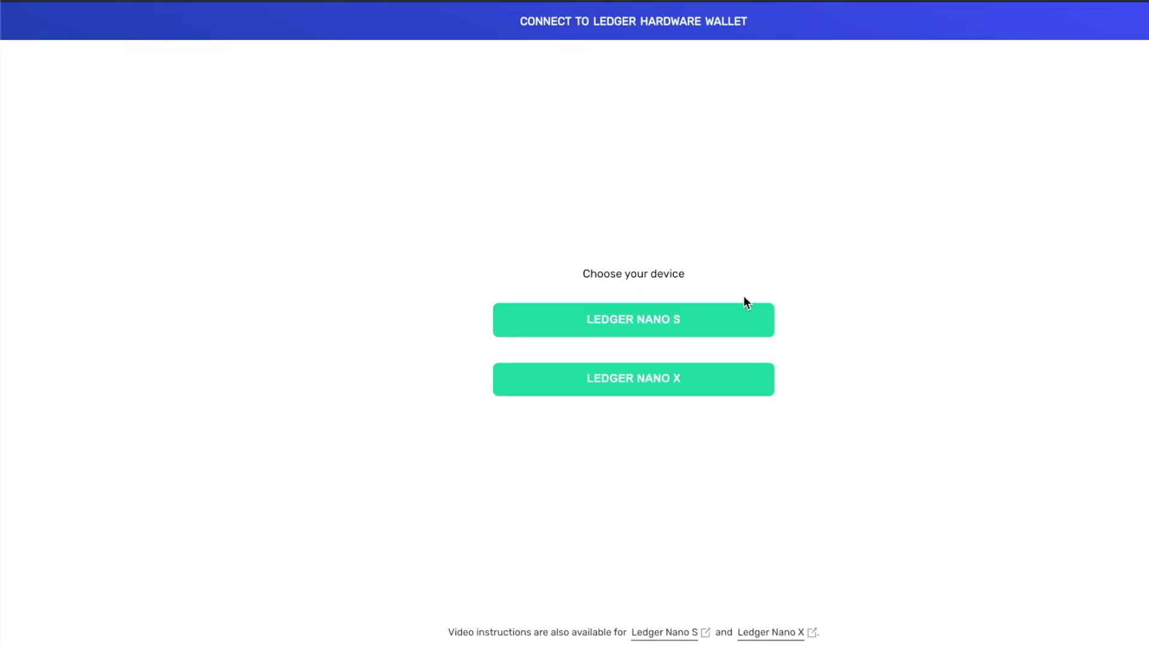
left_click(743, 304)
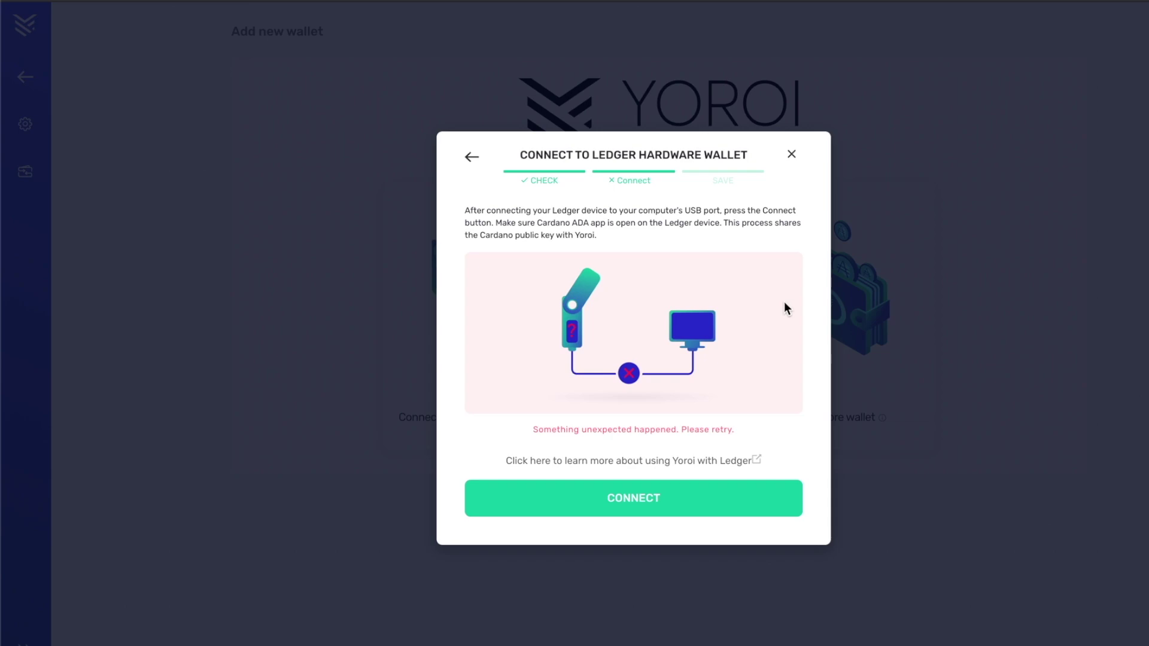
left_click(789, 154)
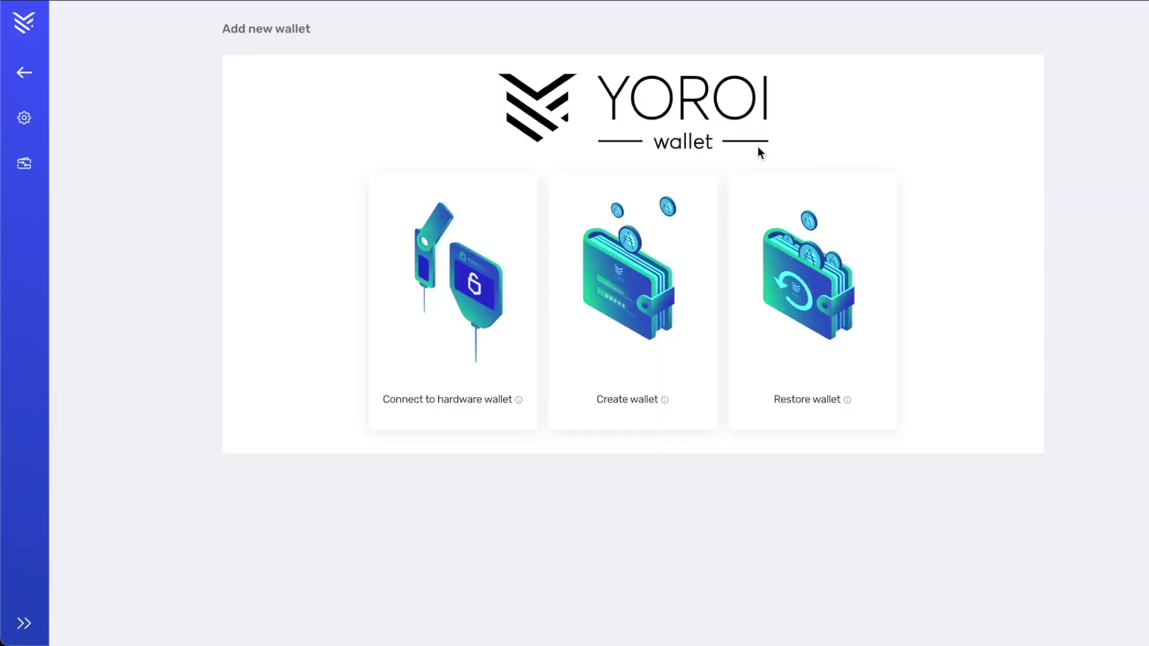
Connect the Ledger as a Cardano Shelley-era wallet and save it as BETTR-Yoroi-Ledger
left_click(508, 243)
left_click(566, 311)
left_click(606, 271)
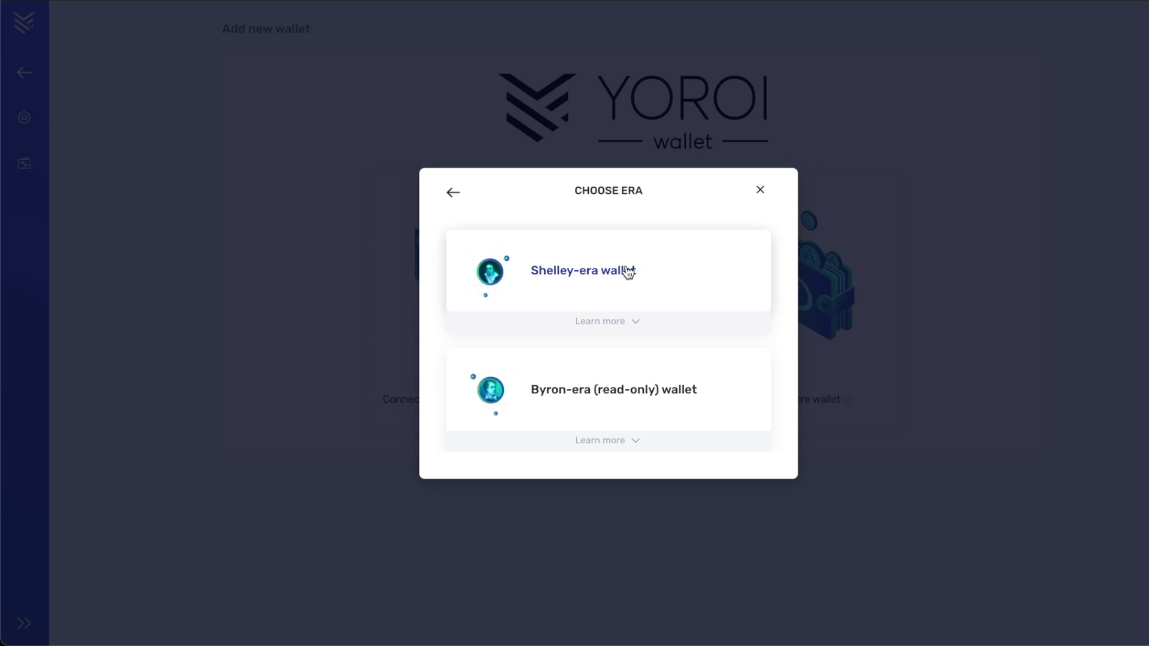
left_click(680, 280)
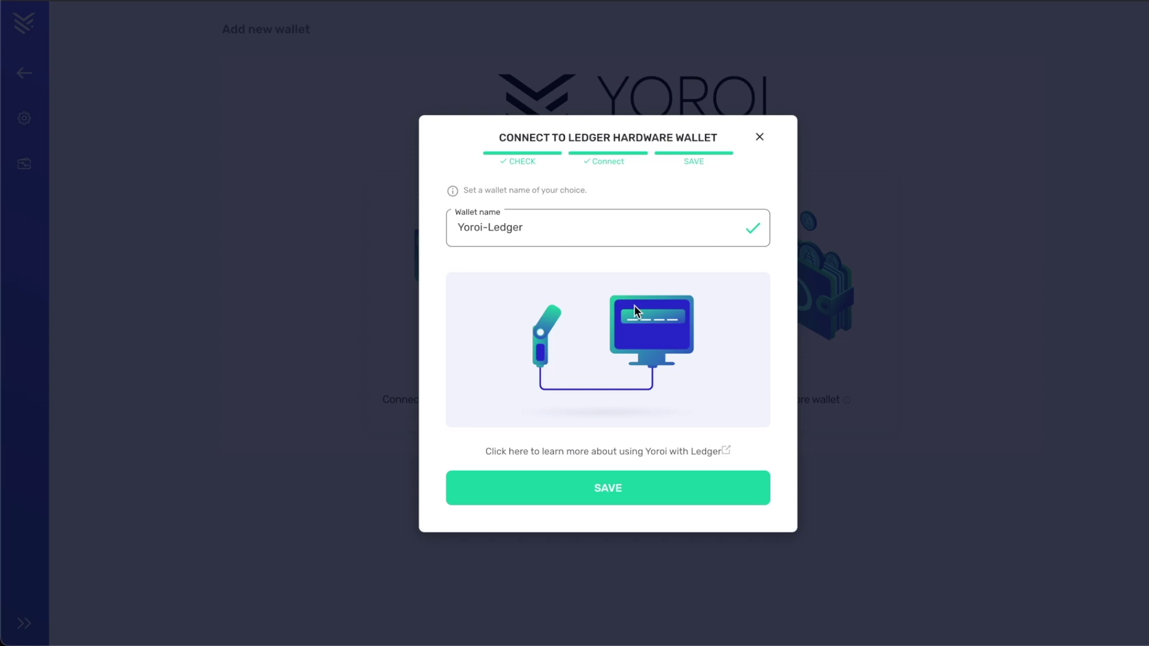
type("BETTR-")
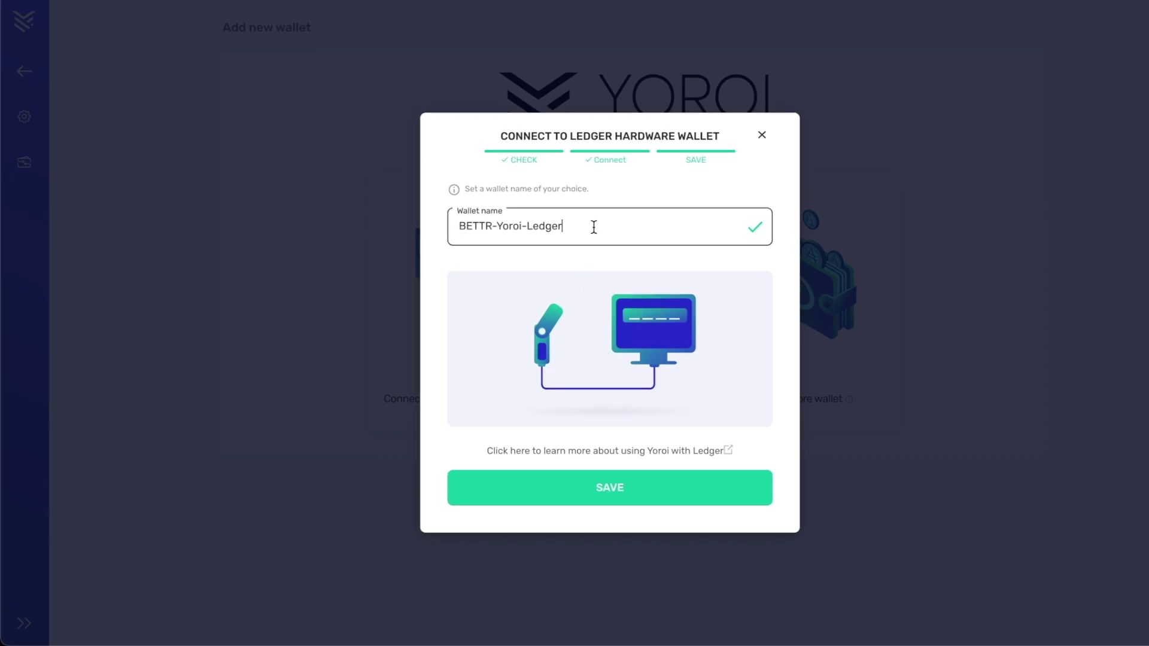
left_click(619, 487)
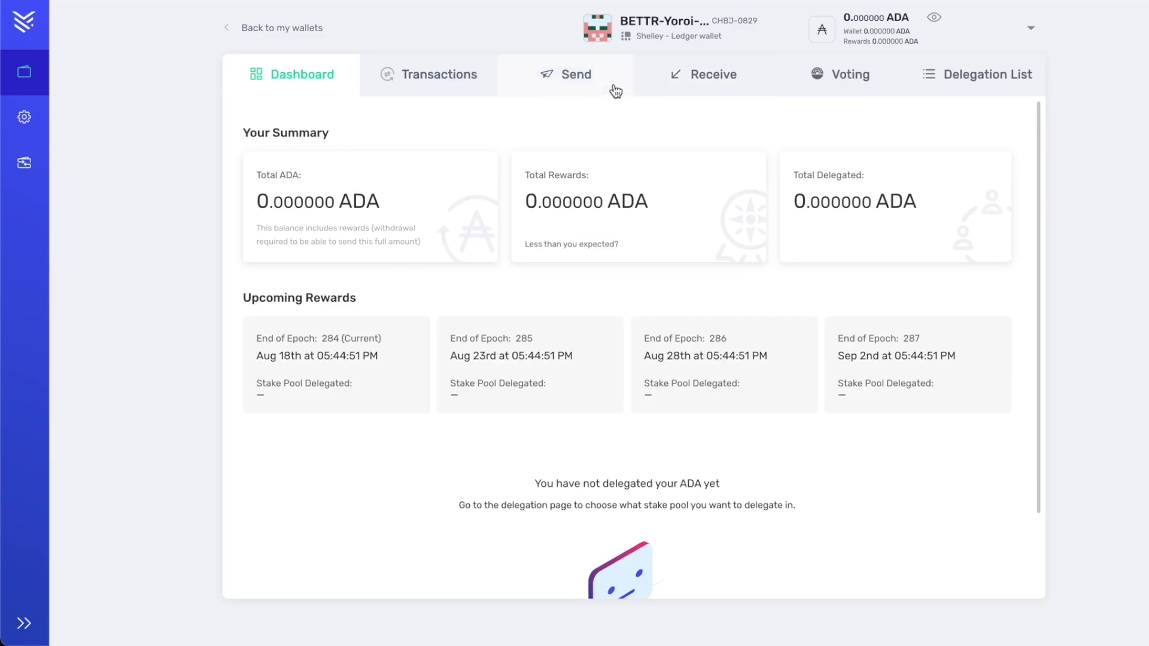
Copy the wallet's receiving address from the Receive tab, then open the Delegation List
left_click(691, 77)
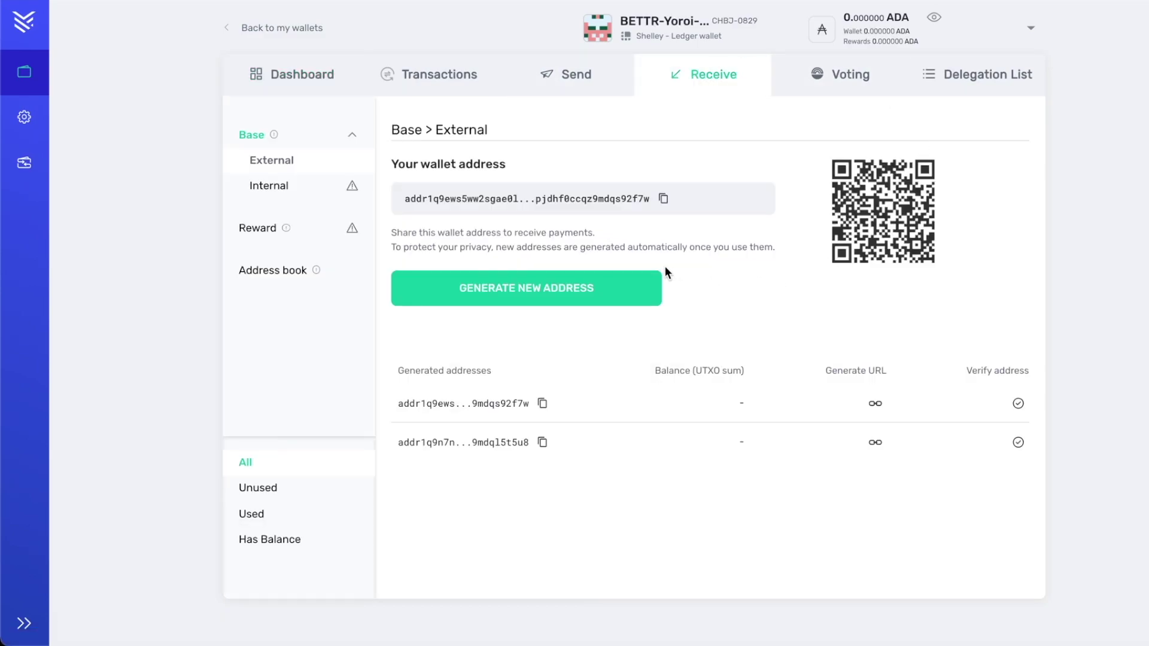
left_click(663, 200)
left_click(291, 74)
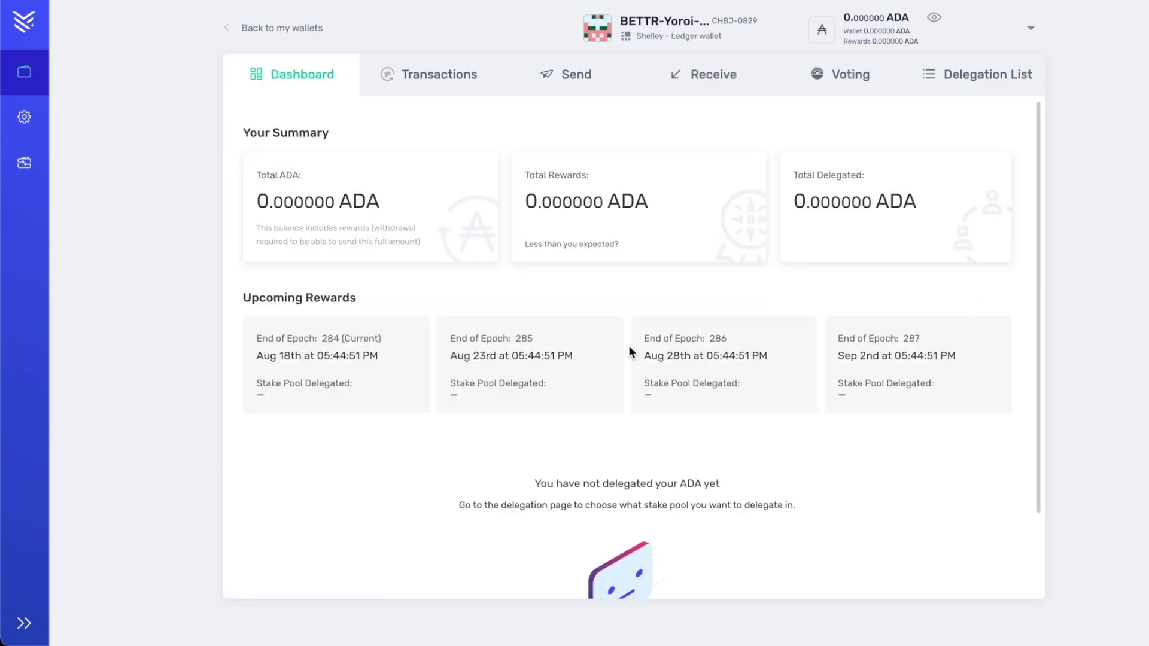
left_click(991, 84)
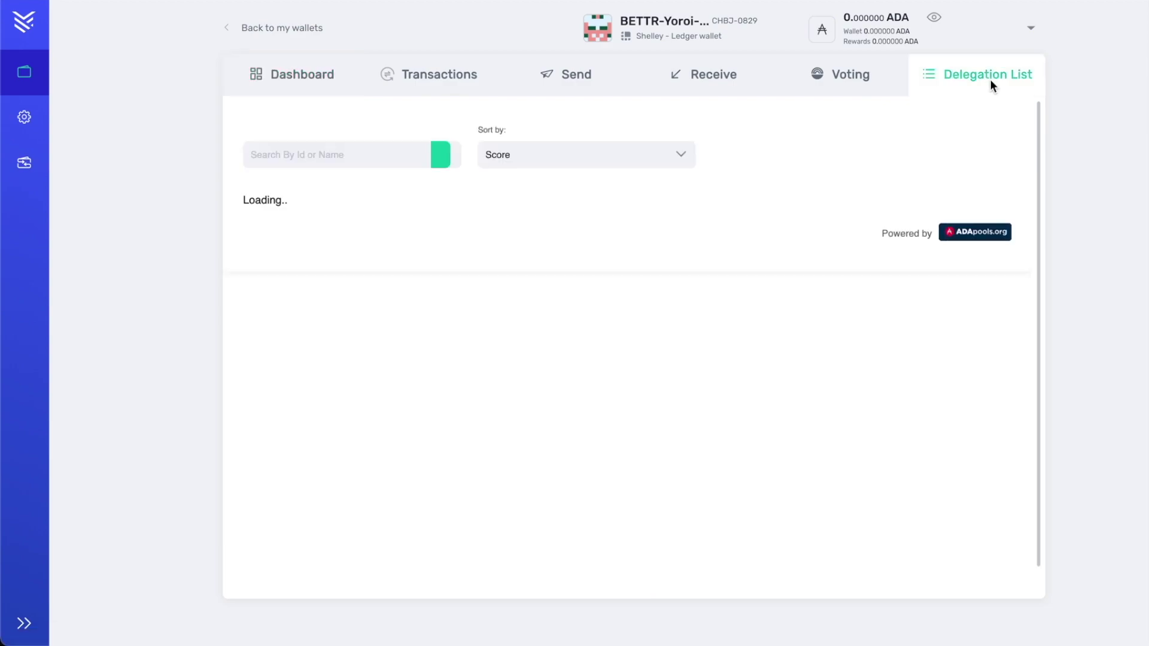
Search the stake pool list for BETTR to find [BETTR] The Better Pool
left_click(355, 154)
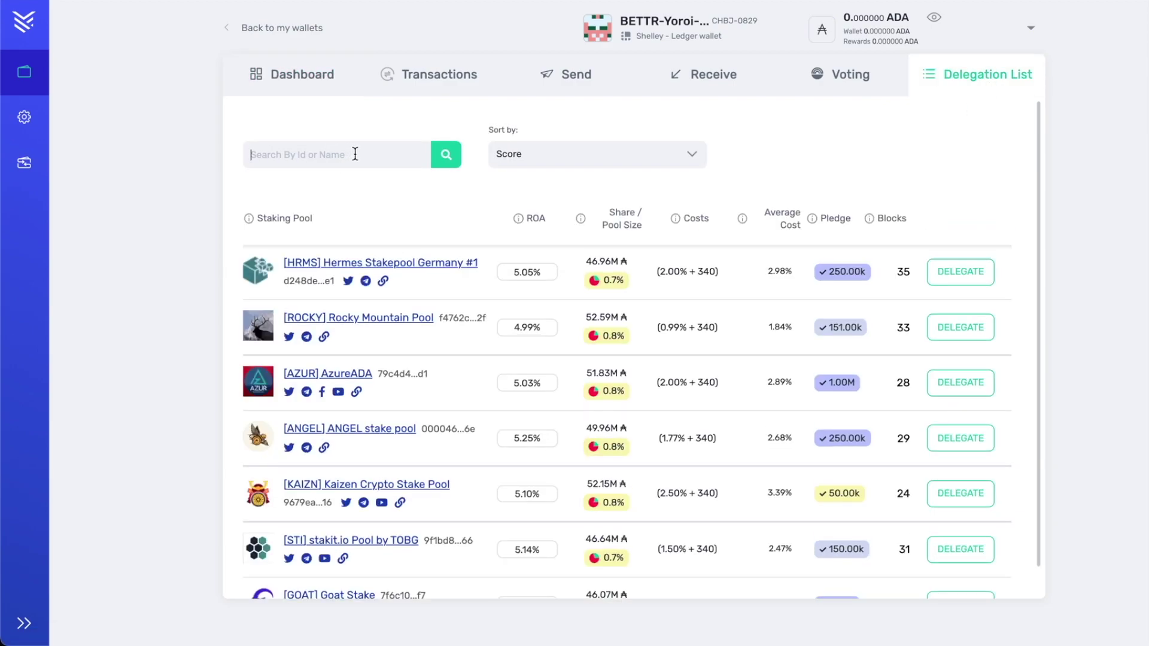
type("BETTR")
left_click(447, 154)
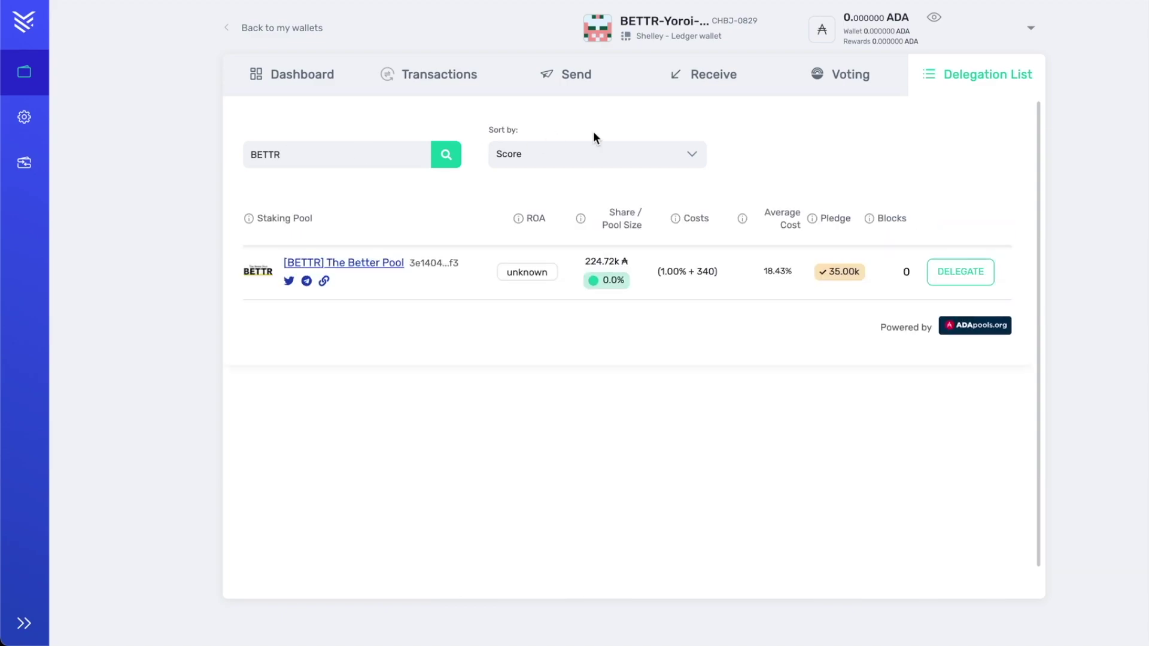